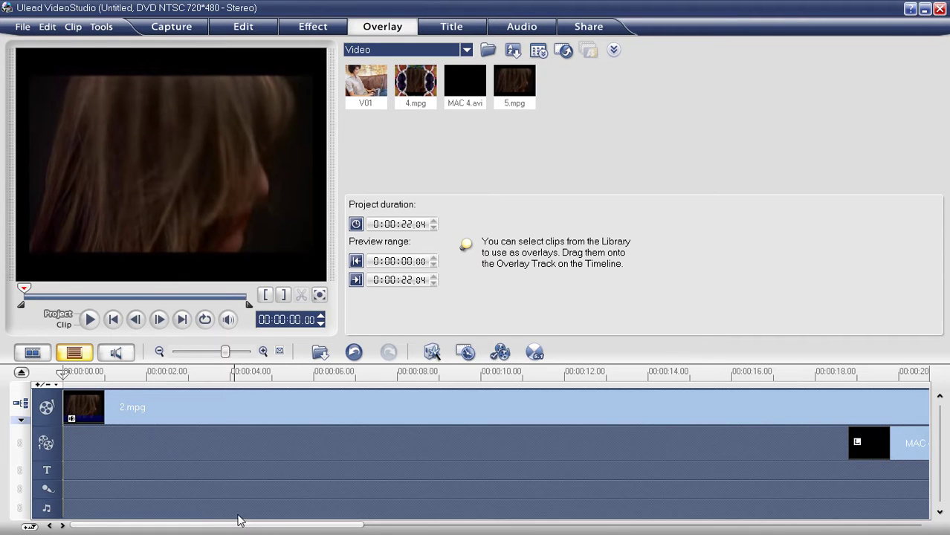
# - Delete the MAC 4.avi clip from the overlay track
pyautogui.moveTo(363, 526); pyautogui.dragTo(481, 527)
pyautogui.click(484, 443)
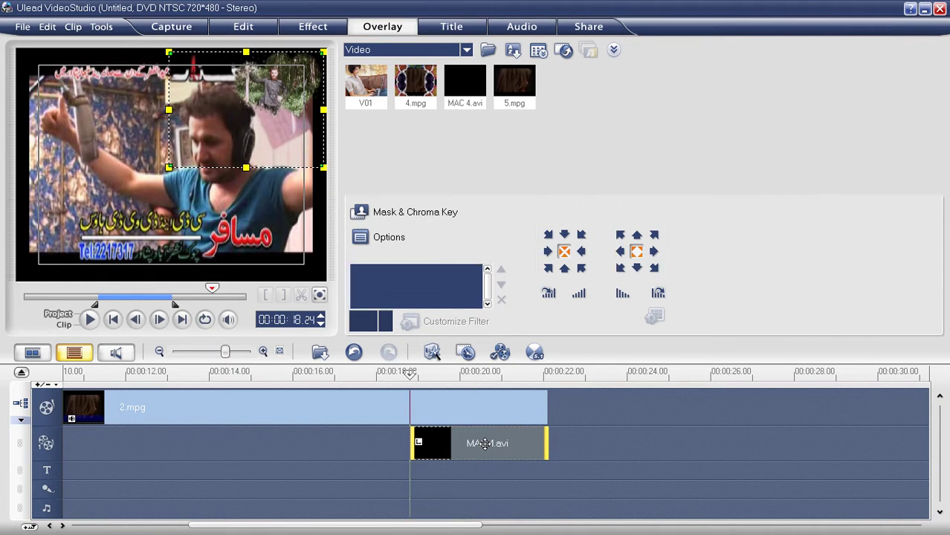
pyautogui.press('Delete')
pyautogui.moveTo(233, 525); pyautogui.dragTo(93, 526)
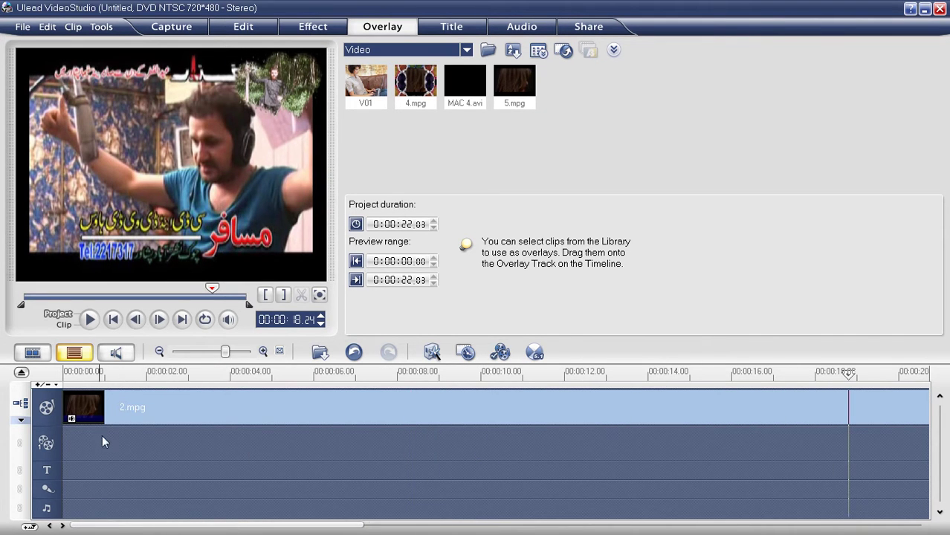
# - Switch to Adobe Photoshop CS3 and continue with the trial version
pyautogui.click(925, 10)
pyautogui.click(22, 522)
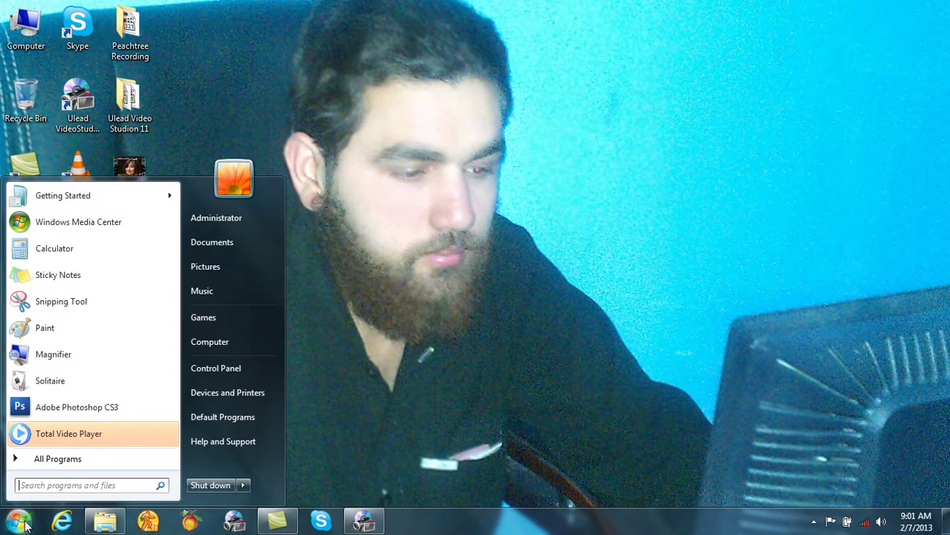
pyautogui.click(70, 414)
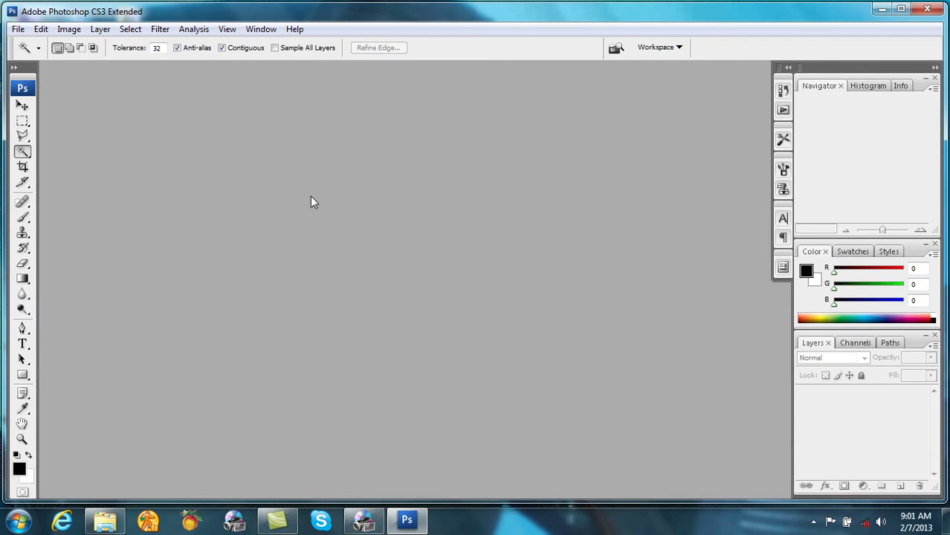
pyautogui.click(18, 29)
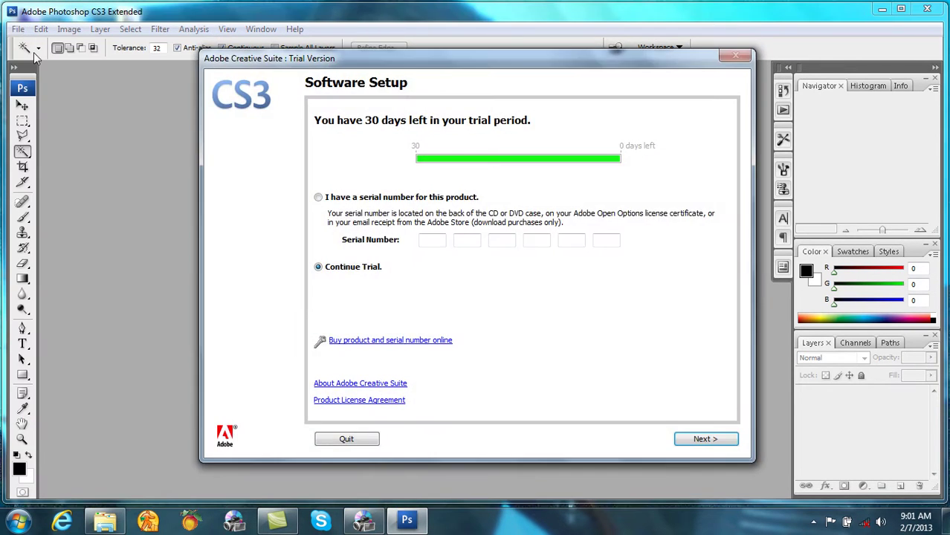
pyautogui.click(685, 440)
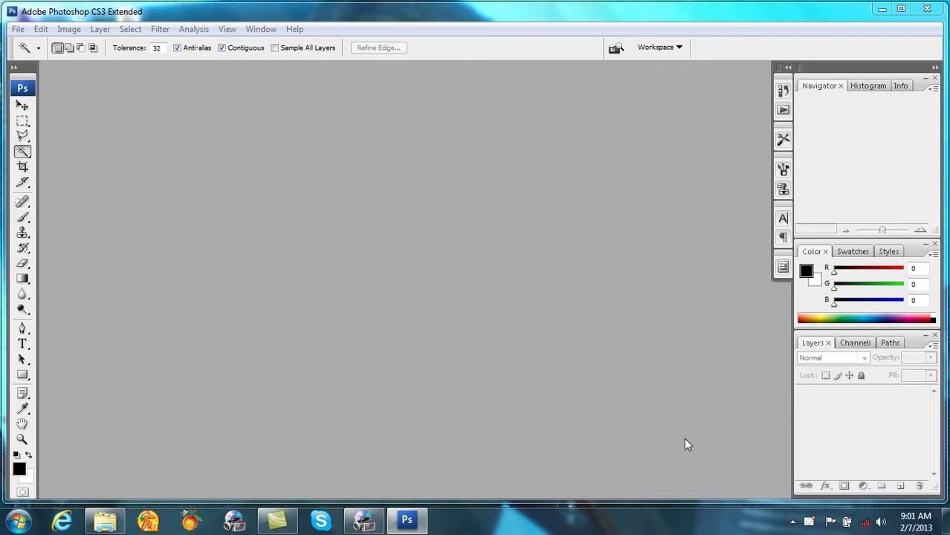
# - Create a new 3 x 2 inch RGB document at 300 pixels/inch with a transparent background
pyautogui.click(18, 30)
pyautogui.click(31, 46)
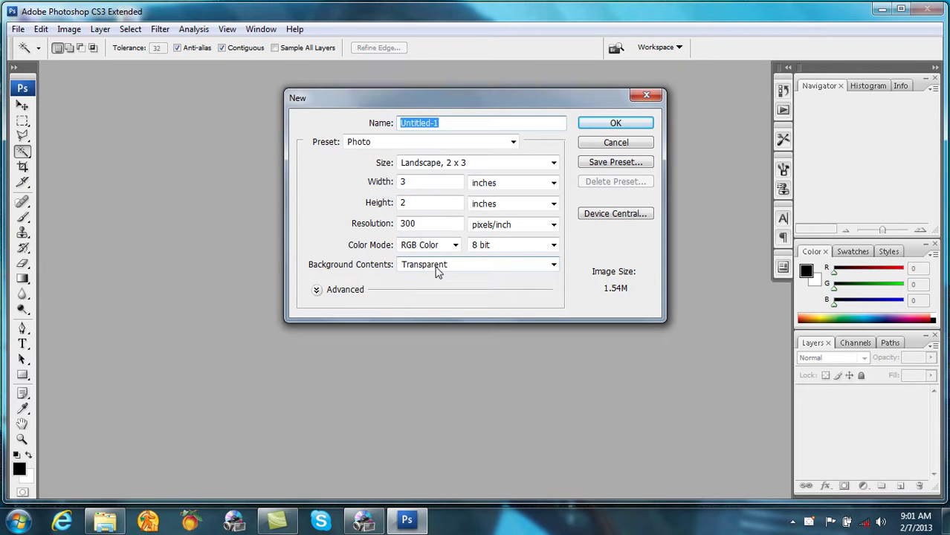
pyautogui.click(614, 124)
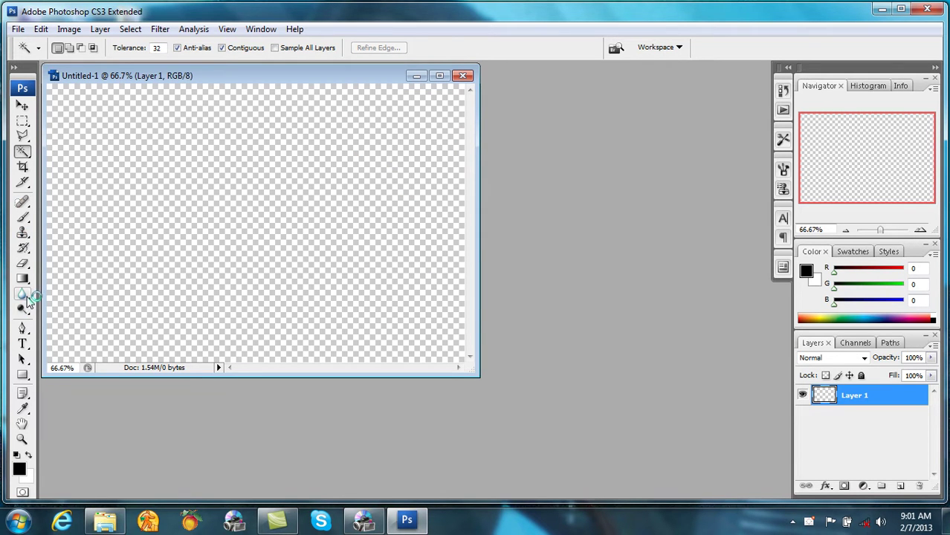
# - Choose the Custom Shape tool and append the All shape set to the available shapes
pyautogui.click(23, 375)
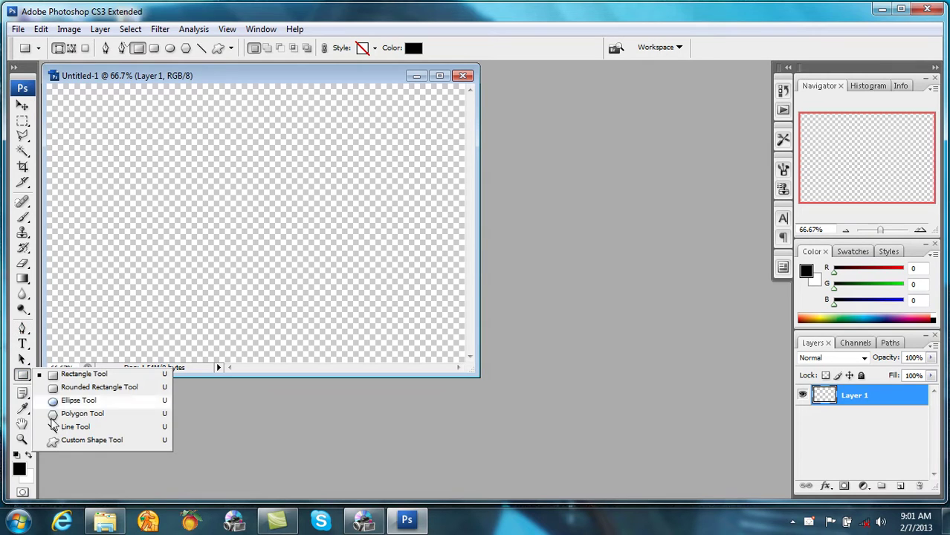
pyautogui.click(82, 440)
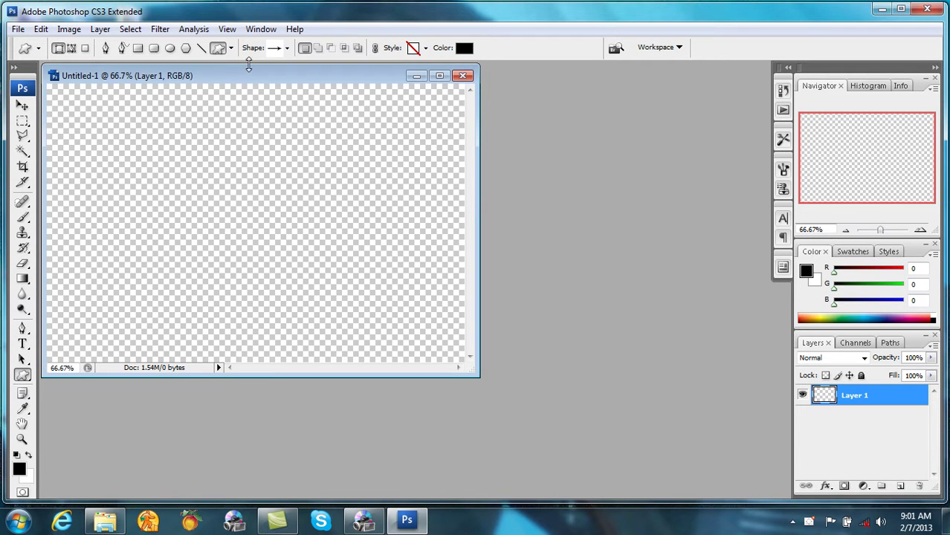
pyautogui.moveTo(251, 77); pyautogui.dragTo(328, 98)
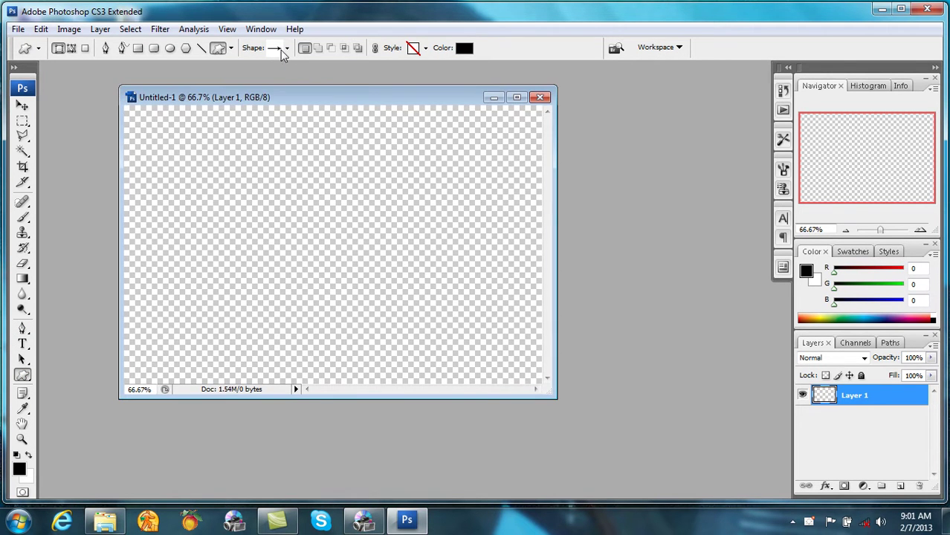
pyautogui.click(286, 47)
pyautogui.click(354, 71)
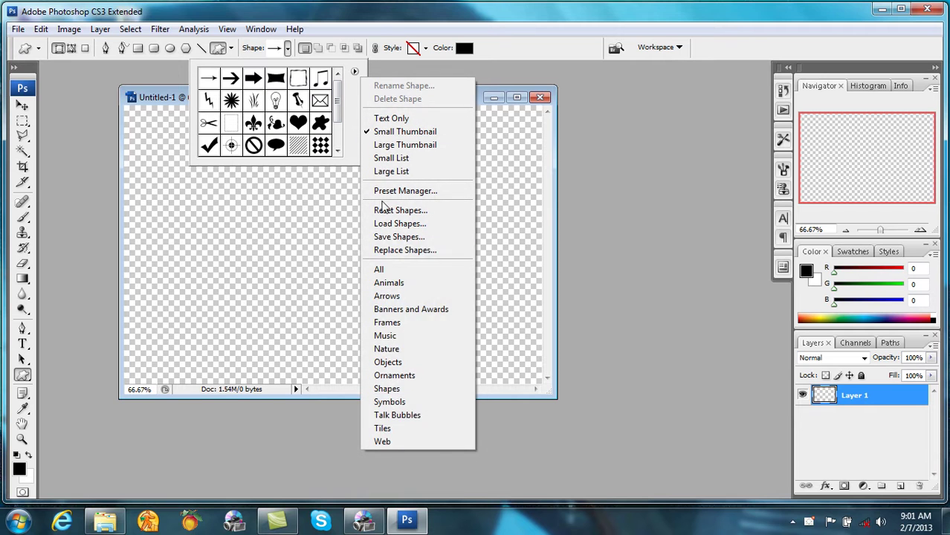
pyautogui.click(382, 270)
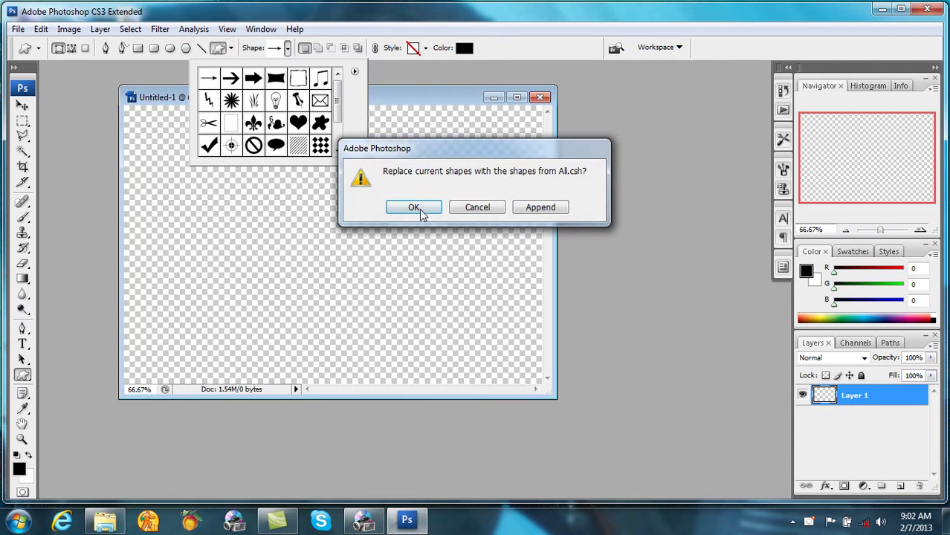
pyautogui.click(528, 208)
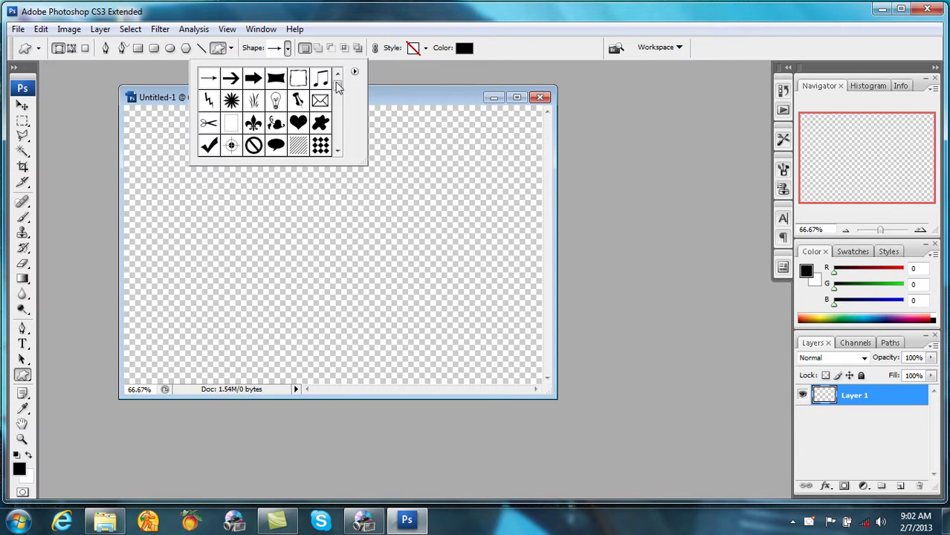
# - Draw a small five-petal flower custom shape in the upper-left corner of the canvas
pyautogui.moveTo(338, 88); pyautogui.dragTo(326, 113)
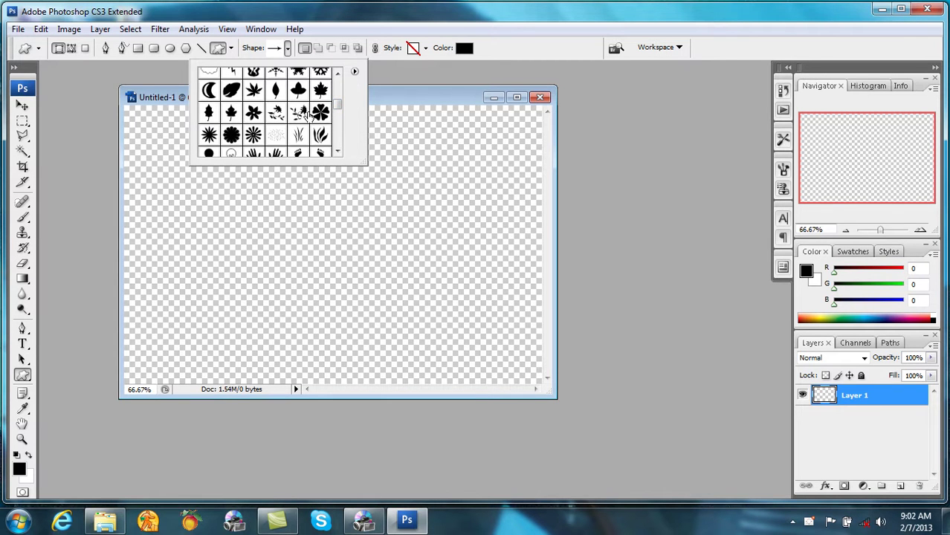
pyautogui.click(319, 111)
pyautogui.moveTo(128, 110); pyautogui.dragTo(158, 142)
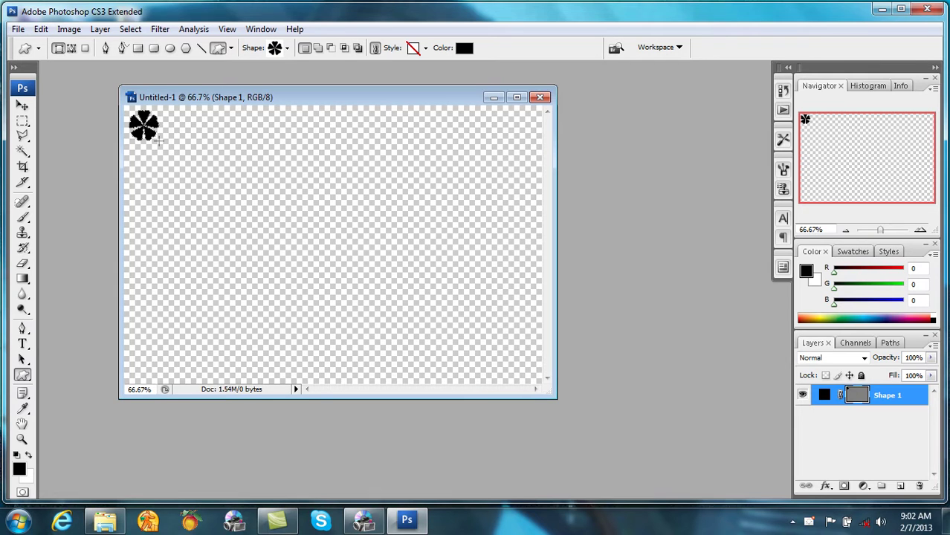
# - Try several preset styles on the flower and apply the multicoloured one with gradient and pattern overlays
pyautogui.click(425, 49)
pyautogui.click(434, 79)
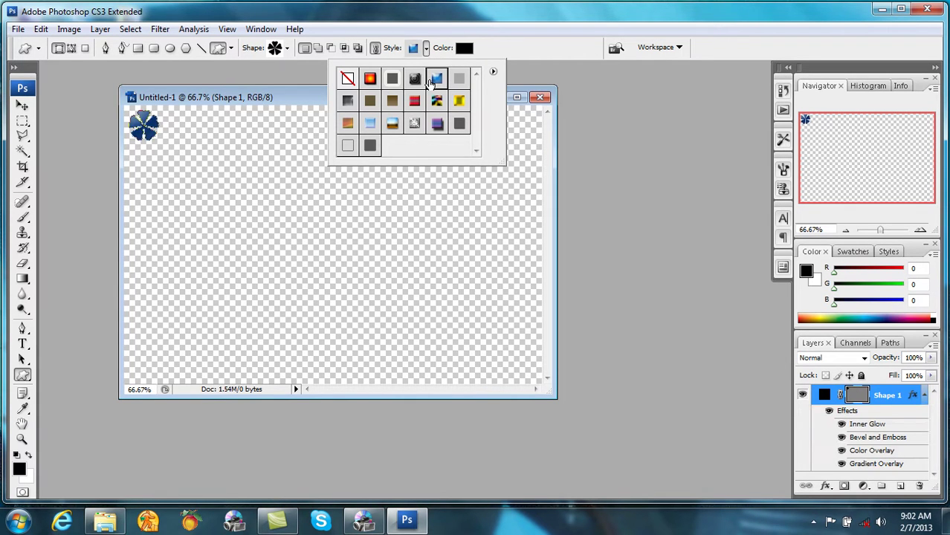
pyautogui.click(370, 79)
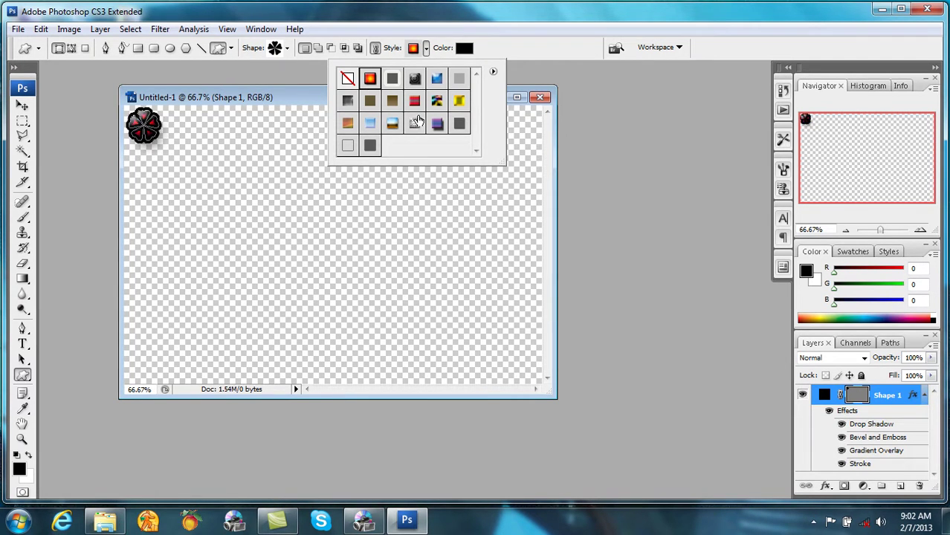
pyautogui.click(433, 121)
pyautogui.click(433, 104)
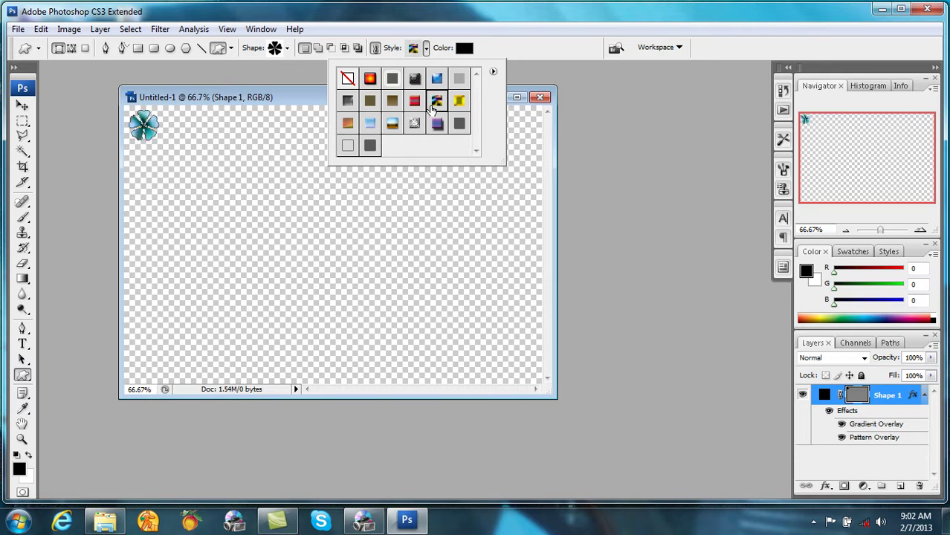
# - Draw a small maple leaf custom shape directly beneath the flower
pyautogui.click(287, 49)
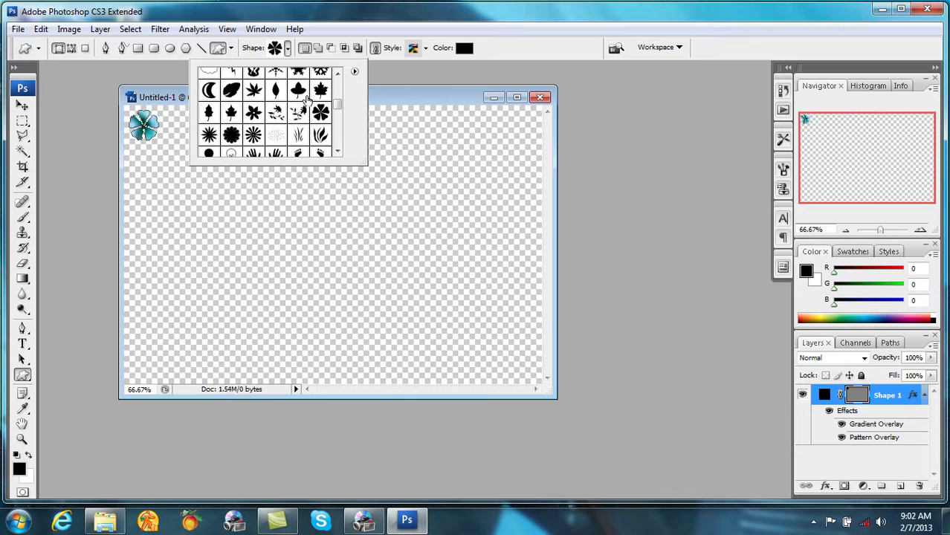
pyautogui.click(320, 91)
pyautogui.moveTo(131, 145); pyautogui.dragTo(153, 173)
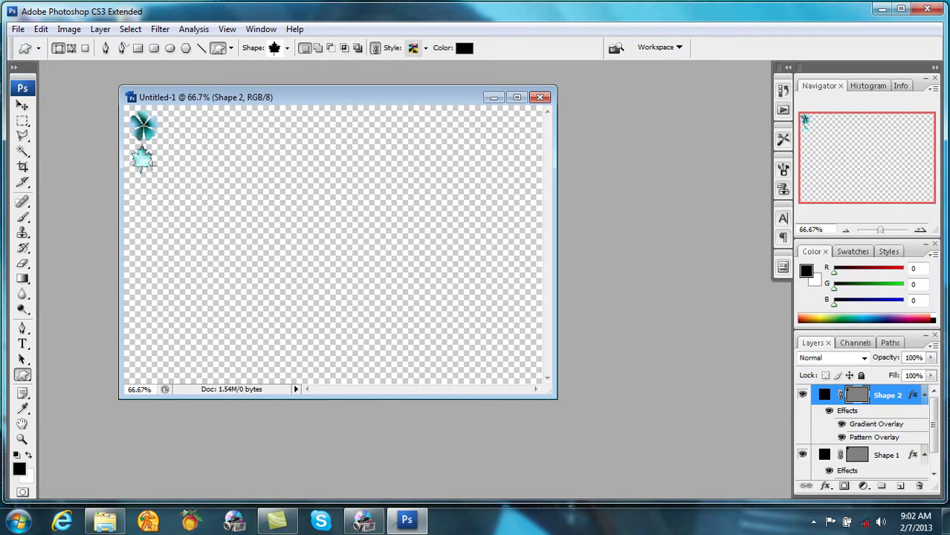
# - Duplicate the maple leaf seven times in an evenly spaced column down the canvas's left edge
pyautogui.click(23, 106)
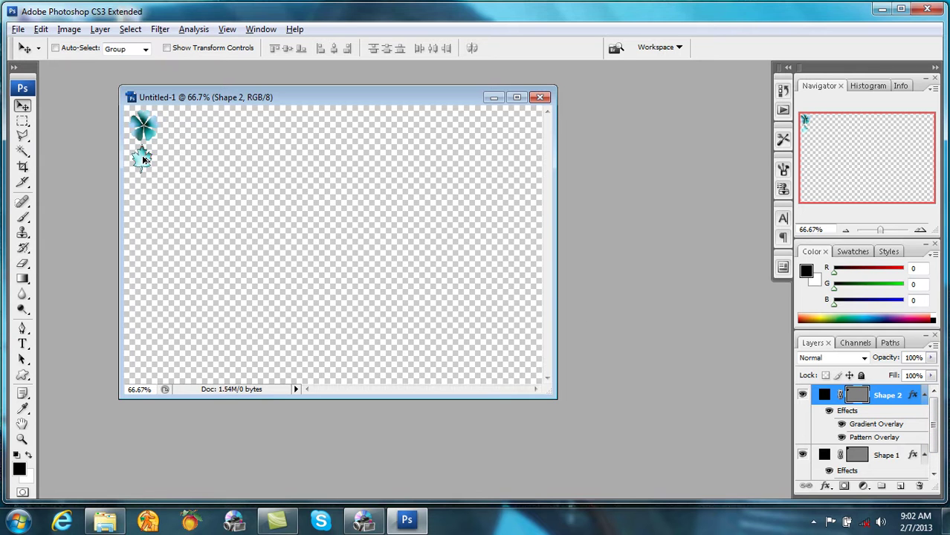
pyautogui.moveTo(143, 164); pyautogui.dragTo(141, 369)
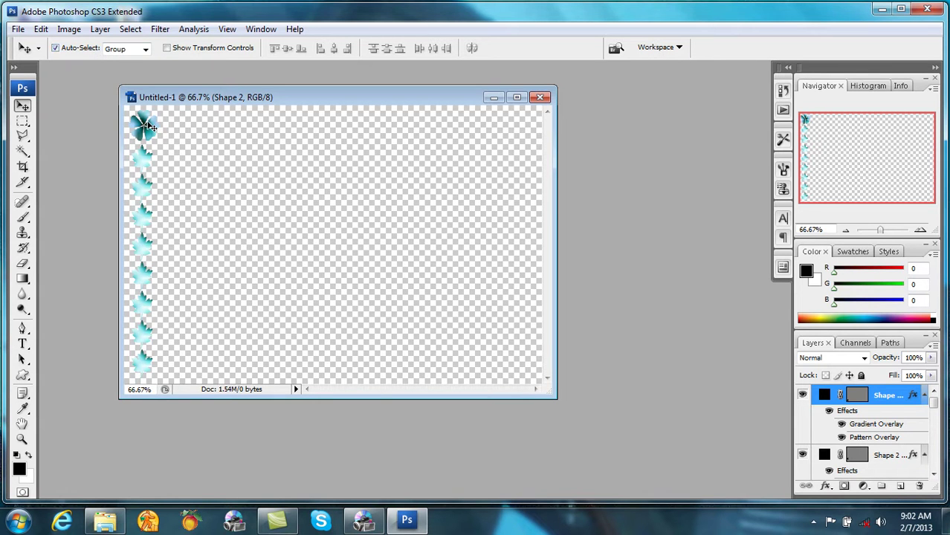
pyautogui.click(146, 126)
pyautogui.moveTo(149, 125); pyautogui.dragTo(233, 128)
pyautogui.click(463, 209)
pyautogui.moveTo(156, 133); pyautogui.dragTo(165, 137)
pyautogui.hotkey('ctrl', 'z')
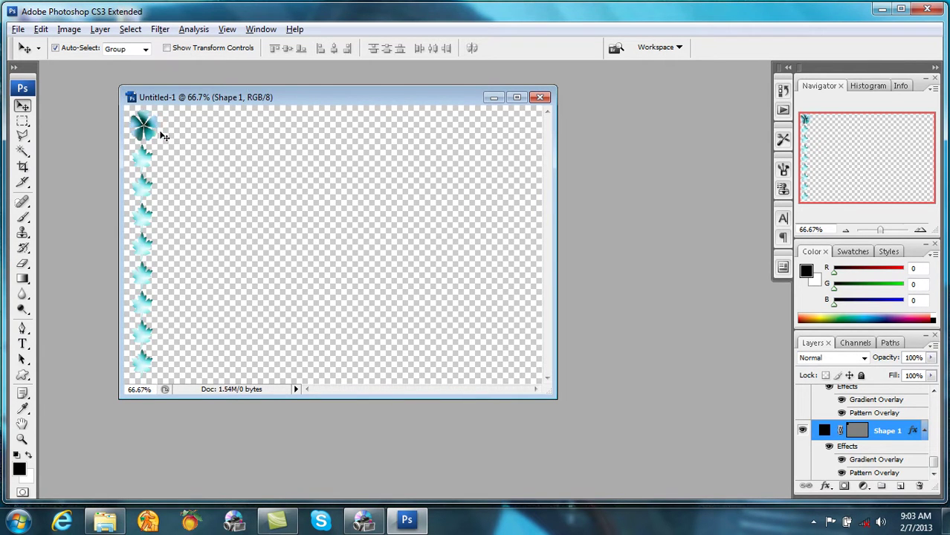
pyautogui.click(156, 128)
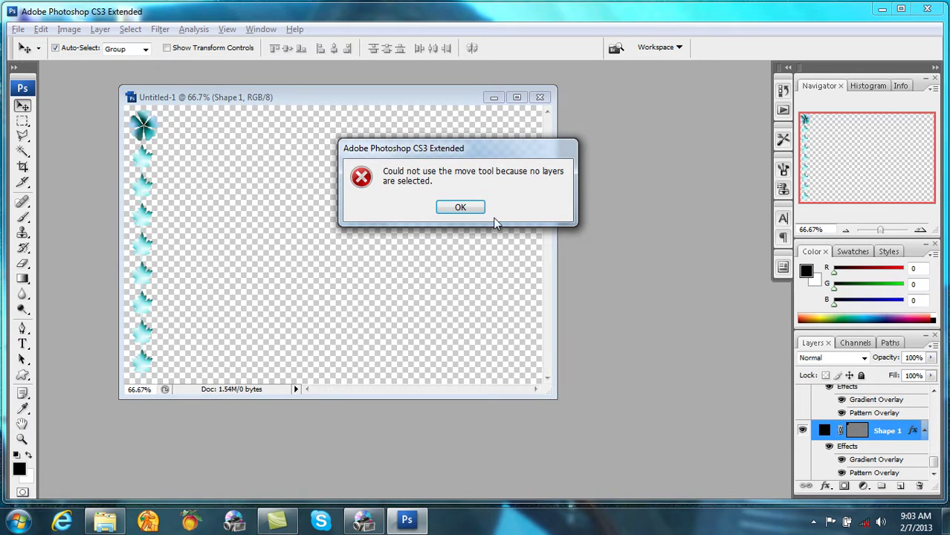
pyautogui.click(462, 209)
# - Copy the corner flower and the first leaf to the canvas's upper-right corner, with the leaf beneath the flower
pyautogui.moveTo(149, 126); pyautogui.dragTo(528, 128)
pyautogui.click(146, 161)
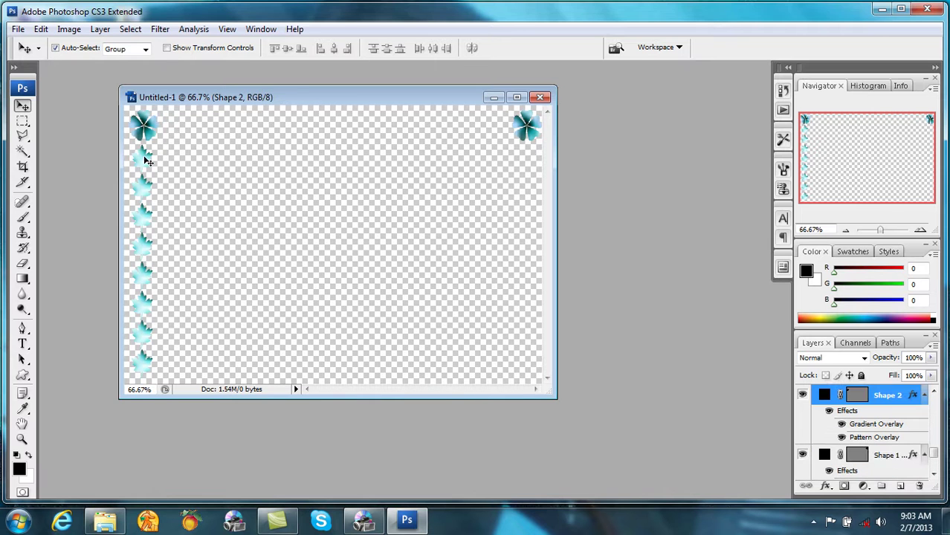
pyautogui.moveTo(146, 160); pyautogui.dragTo(530, 168)
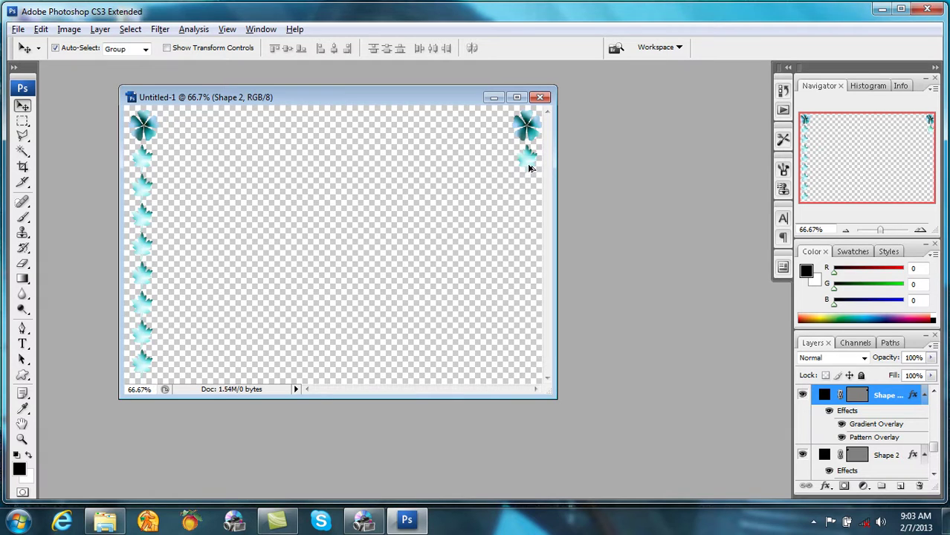
# - Duplicate the upper-right leaf seven times in an evenly spaced column down the canvas's right edge
pyautogui.click(530, 164)
pyautogui.click(463, 211)
pyautogui.moveTo(529, 163); pyautogui.dragTo(530, 363)
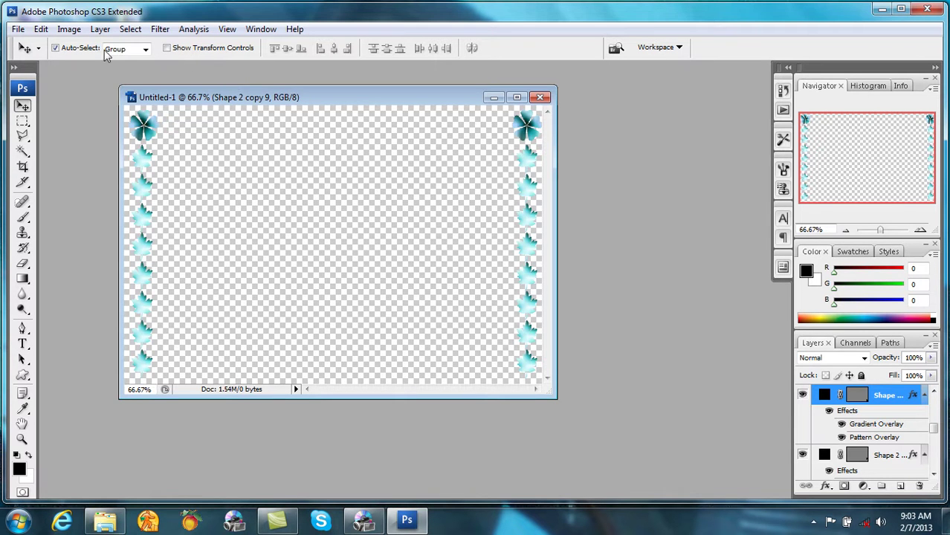
# - Draw a small pine tree custom shape beside the lowest leaf at the canvas's lower-left corner
pyautogui.click(22, 376)
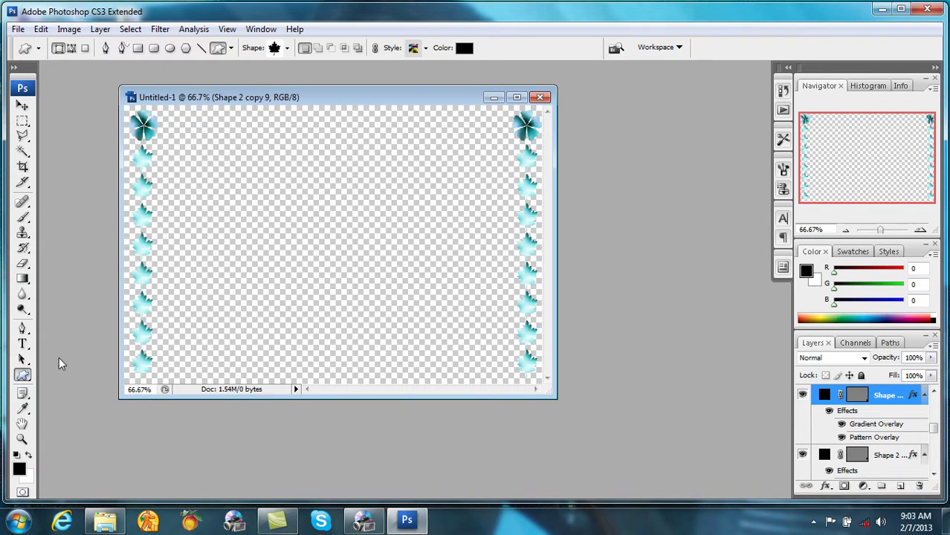
pyautogui.click(287, 47)
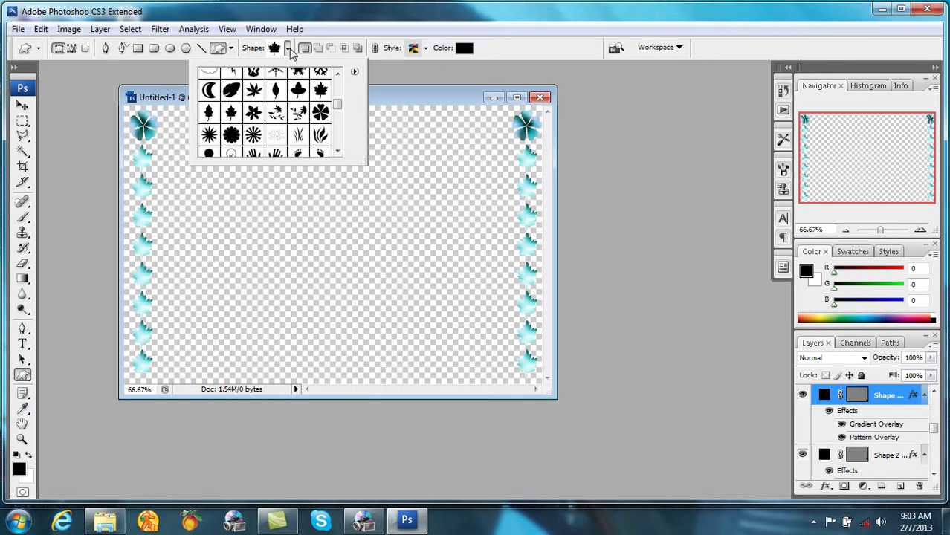
pyautogui.moveTo(338, 106)
pyautogui.mouseDown()
pyautogui.moveTo(338, 115)
pyautogui.moveTo(338, 98)
pyautogui.mouseUp()
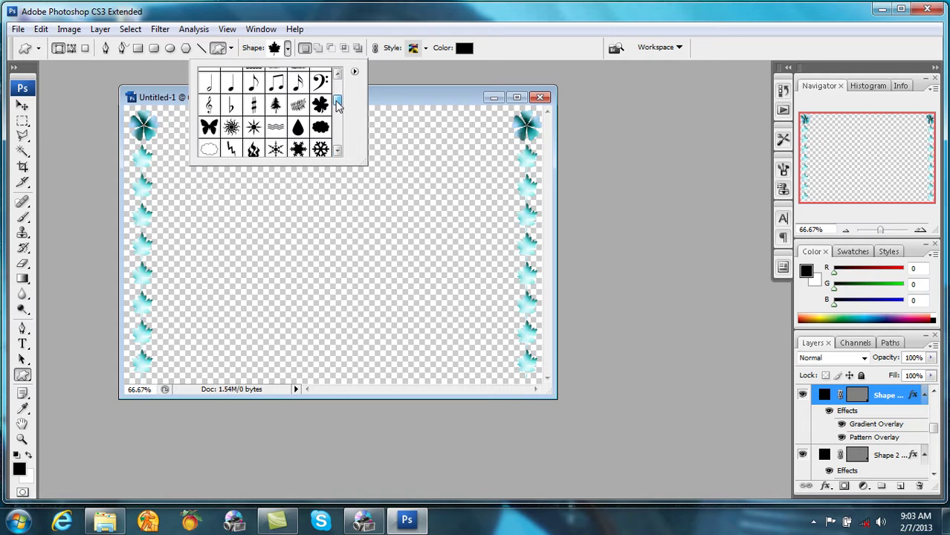
pyautogui.doubleClick(276, 104)
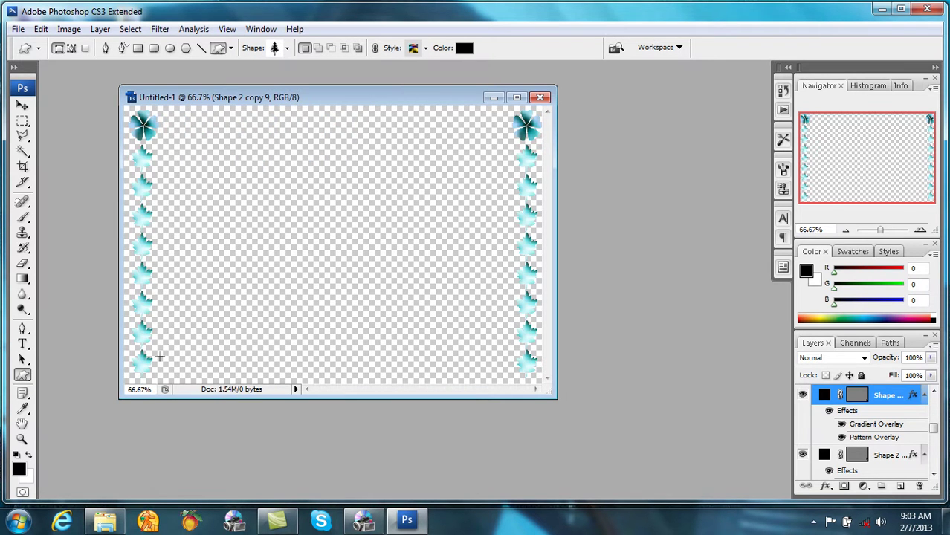
pyautogui.moveTo(158, 342); pyautogui.dragTo(176, 378)
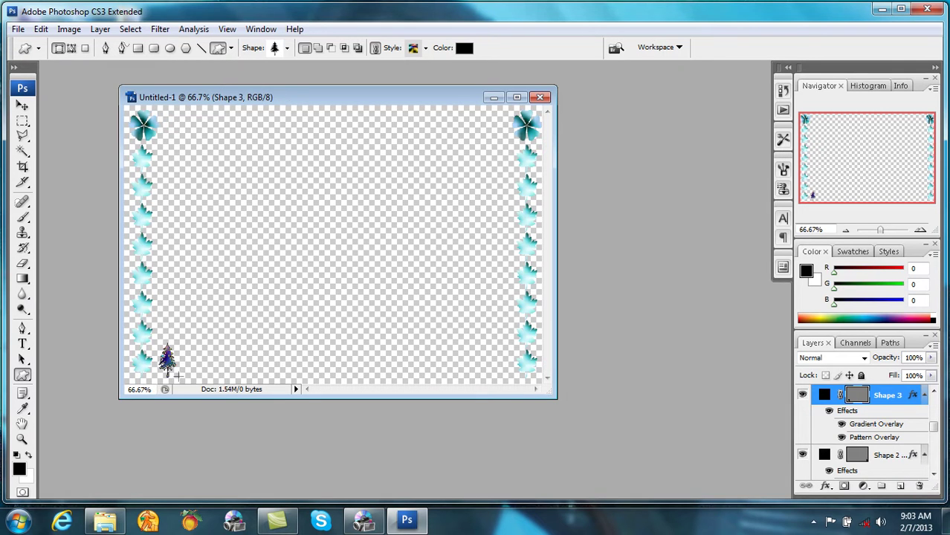
# - Try several preset styles on the pine tree and apply the red striped one with bevel and gradient overlay
pyautogui.click(425, 48)
pyautogui.click(437, 78)
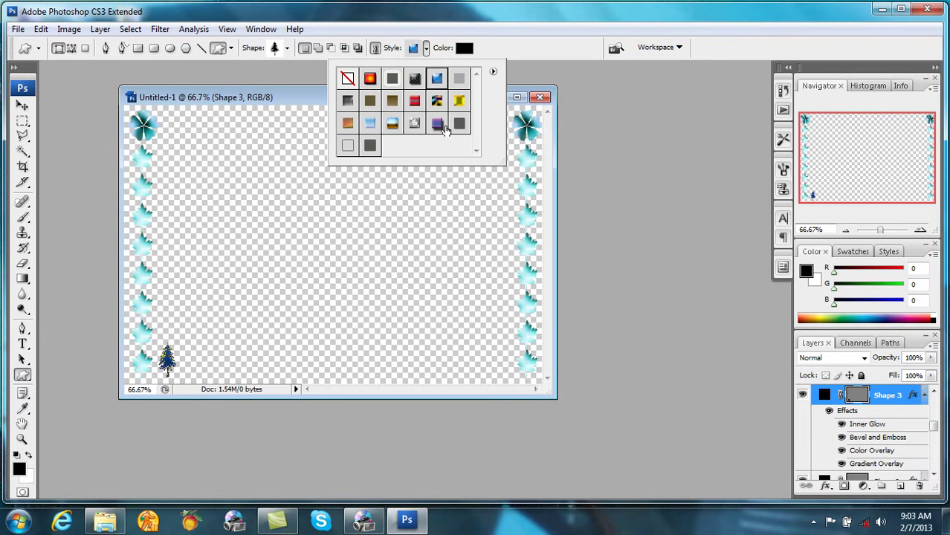
pyautogui.click(436, 102)
pyautogui.click(414, 101)
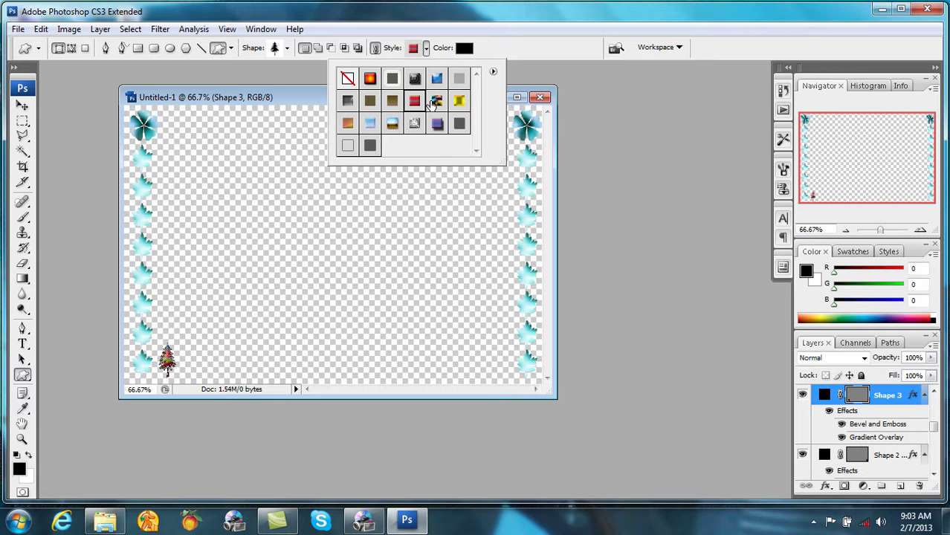
# - Duplicate the pine tree repeatedly in a row along the canvas's lower edge, up to the last leaf of the right column
pyautogui.click(23, 106)
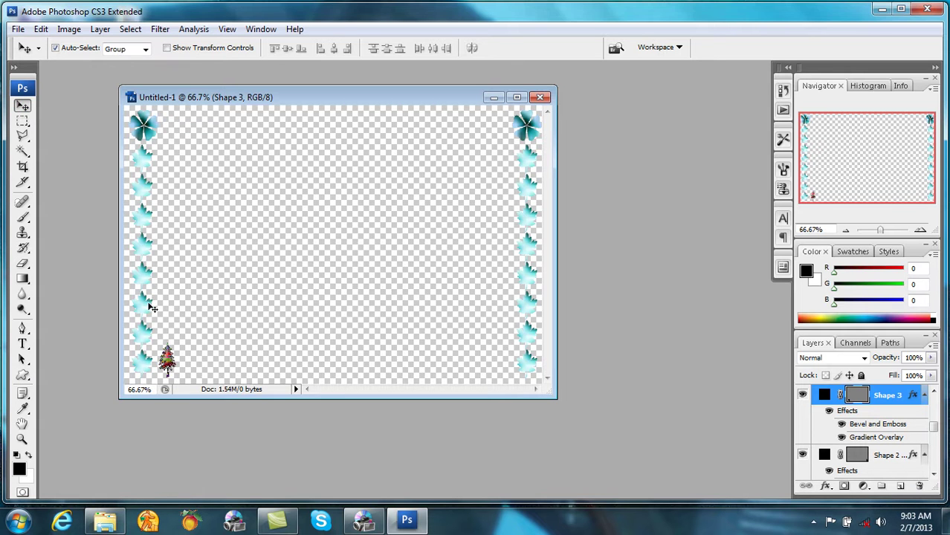
pyautogui.moveTo(167, 361); pyautogui.dragTo(191, 361)
pyautogui.click(194, 366)
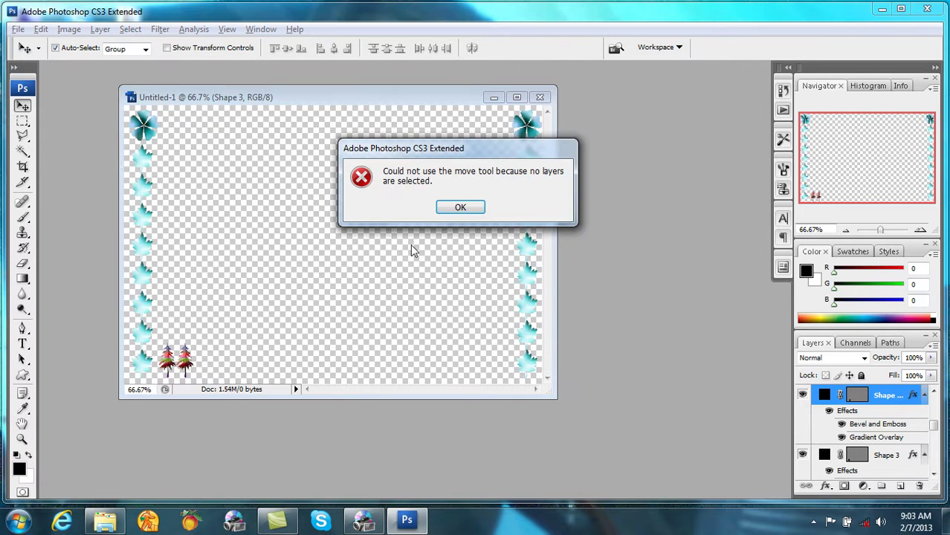
pyautogui.click(461, 207)
pyautogui.click(194, 362)
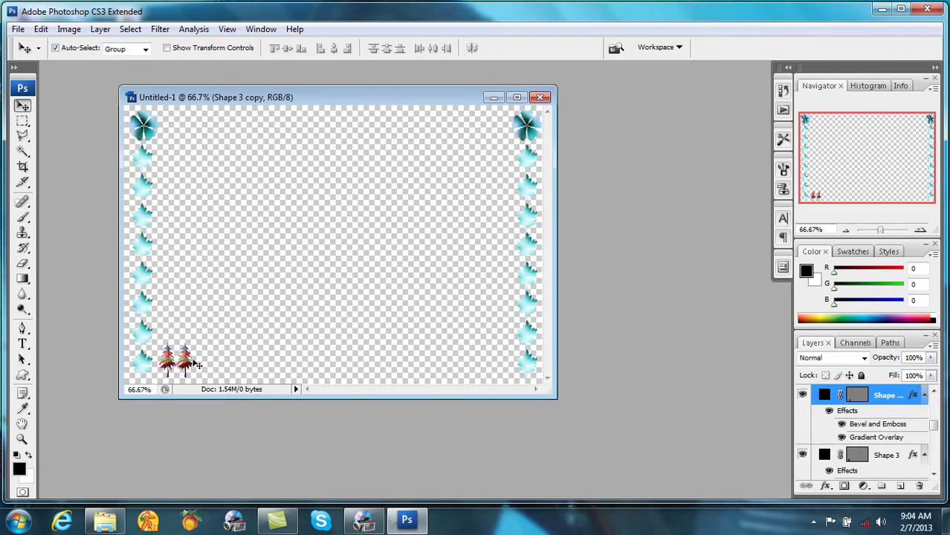
pyautogui.moveTo(189, 364); pyautogui.dragTo(484, 379)
pyautogui.click(489, 377)
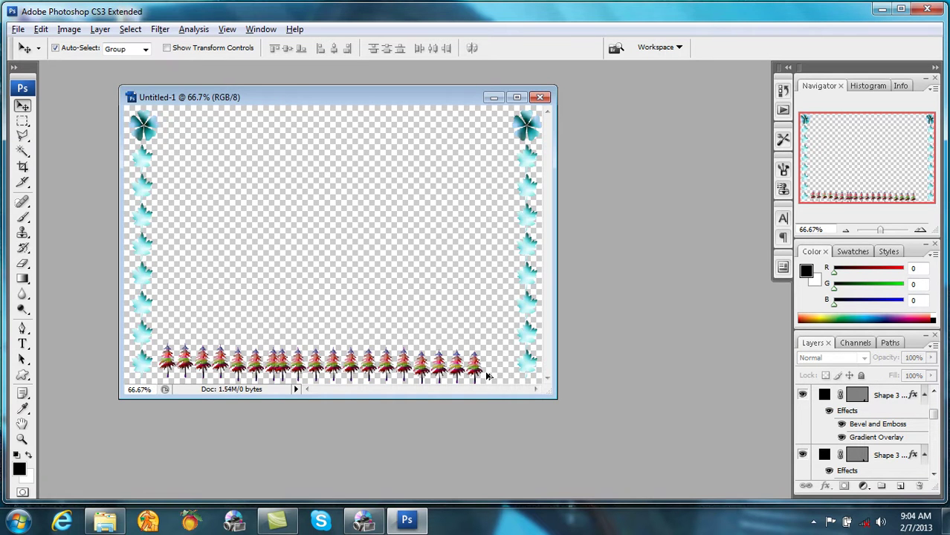
pyautogui.click(480, 374)
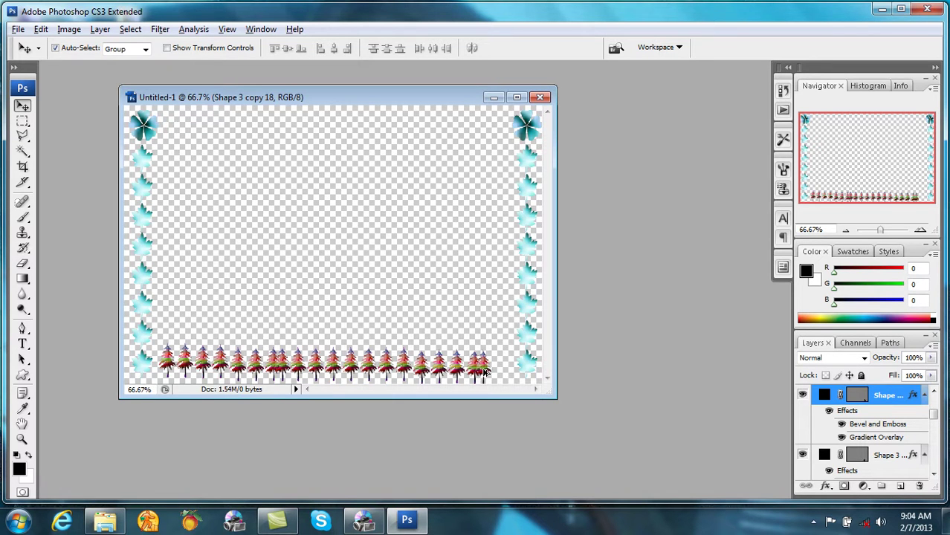
pyautogui.moveTo(488, 374); pyautogui.dragTo(512, 374)
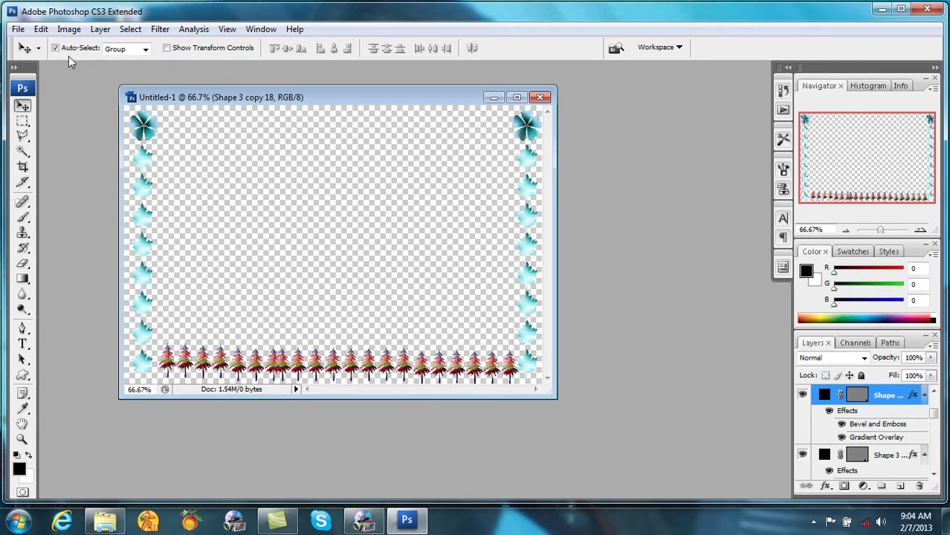
# - Save the design to the Desktop as a Photoshop PSD file named Custome Border
pyautogui.click(19, 29)
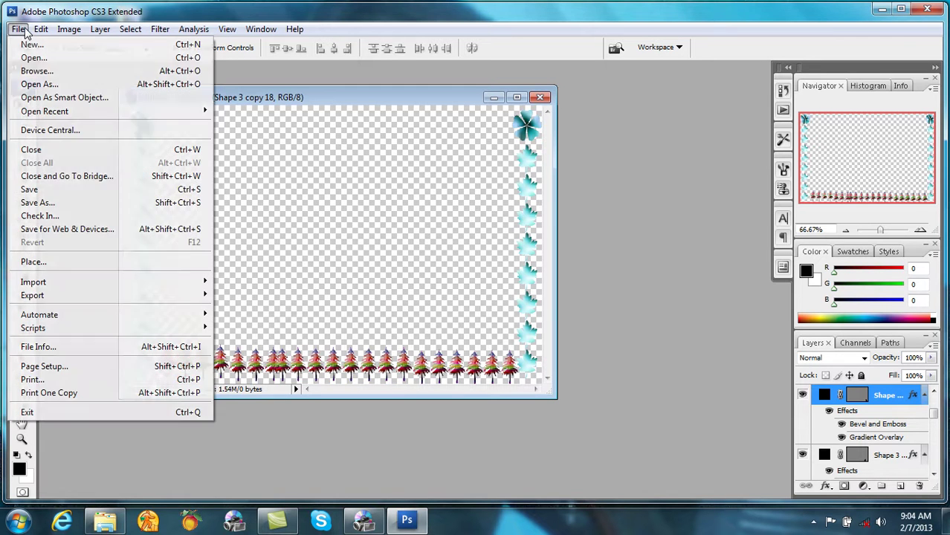
pyautogui.click(39, 207)
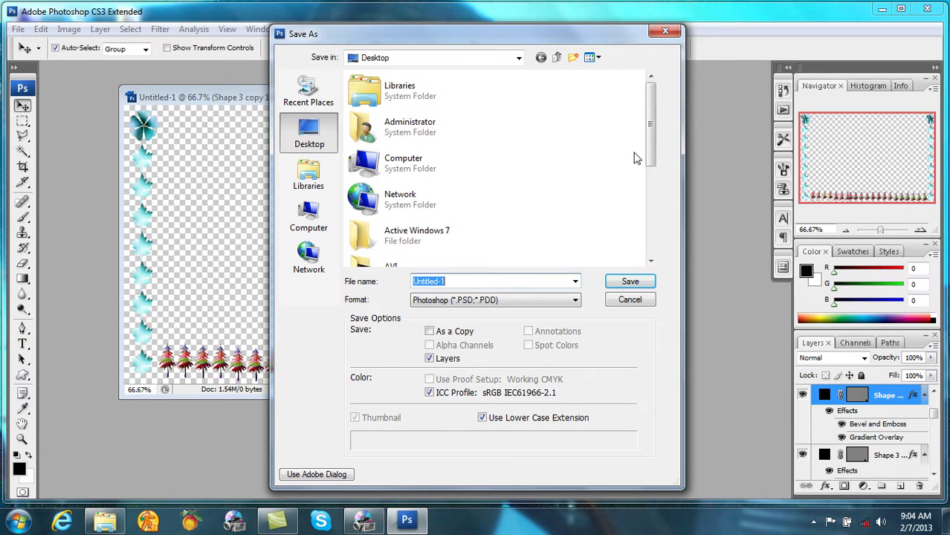
pyautogui.scroll(-5, 653, 144)
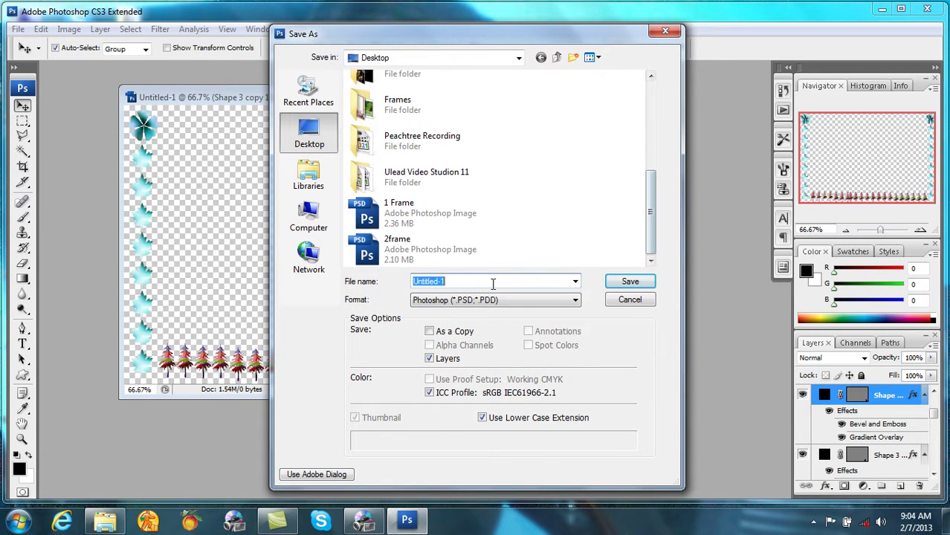
pyautogui.write('Custome Border')
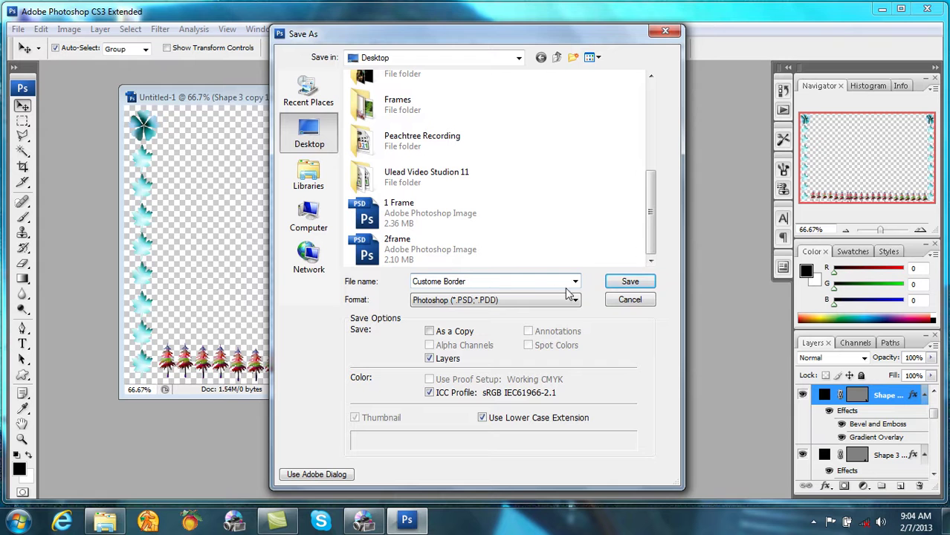
pyautogui.click(630, 282)
pyautogui.click(612, 170)
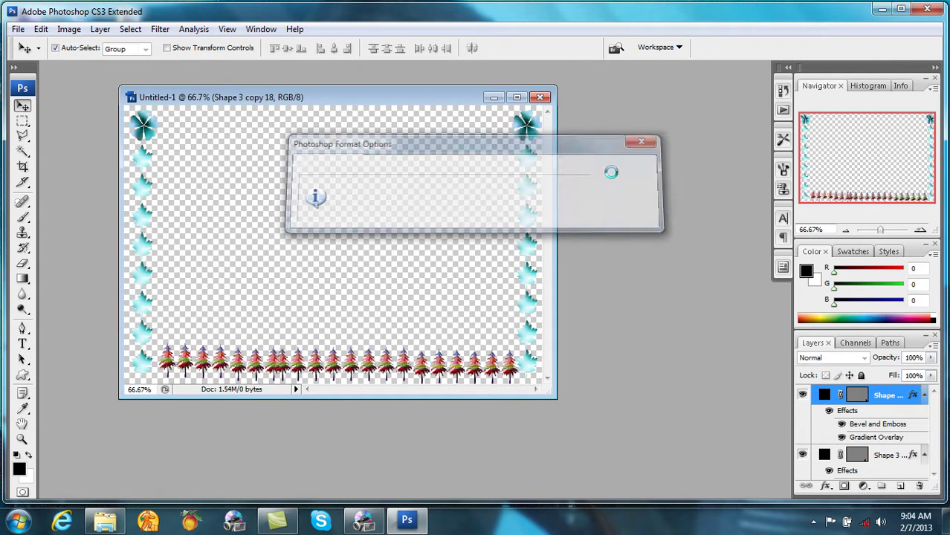
# - Switch to Ulead VideoStudio and insert the image Custome Border from the Desktop onto the overlay track
pyautogui.click(882, 9)
pyautogui.click(375, 522)
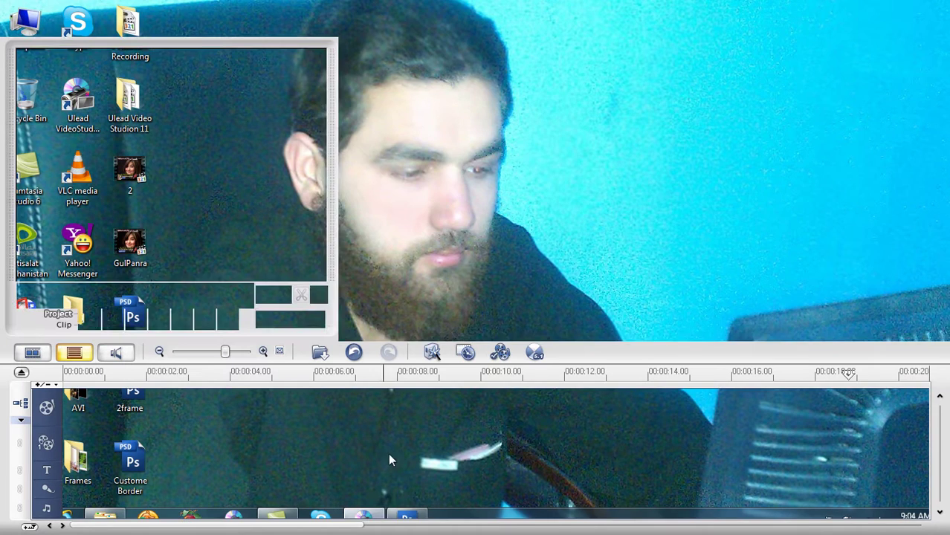
pyautogui.click(320, 352)
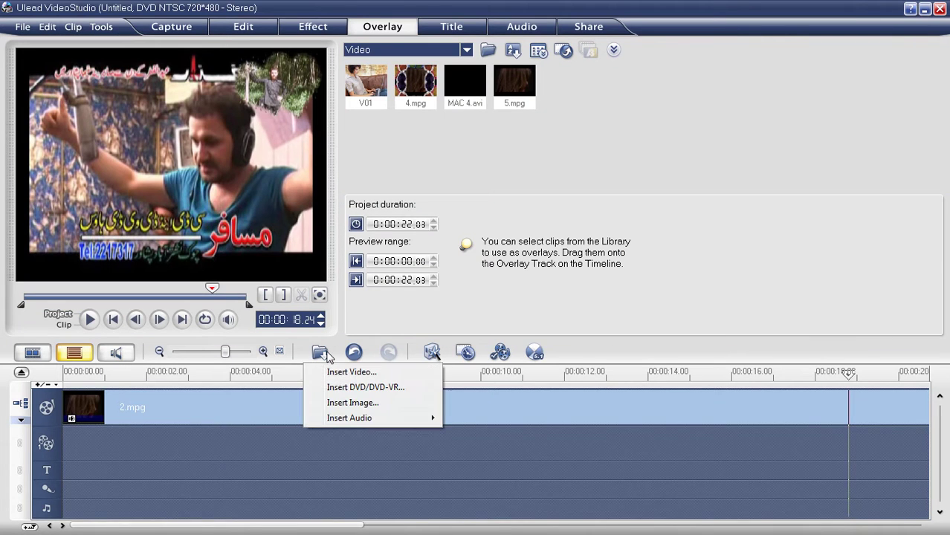
pyautogui.click(339, 402)
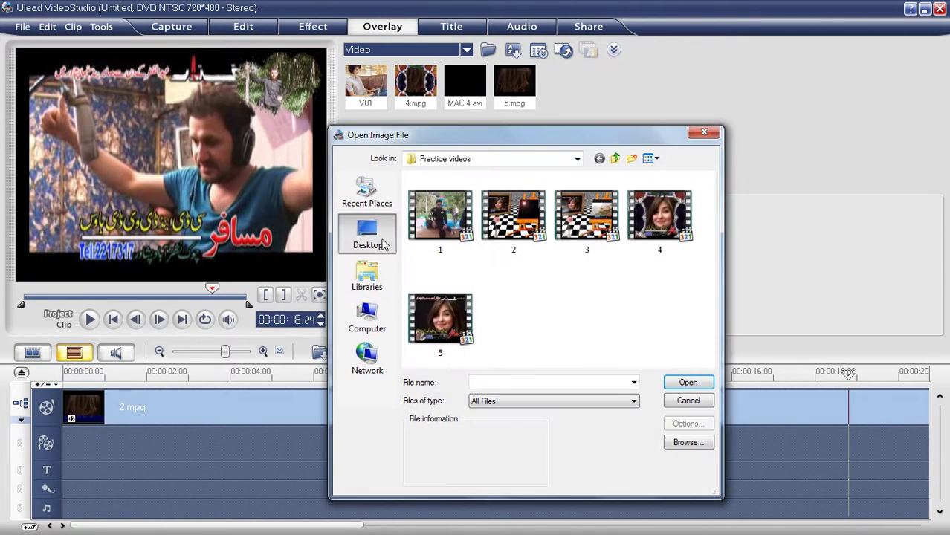
pyautogui.click(368, 237)
pyautogui.scroll(-2, 657, 255)
pyautogui.scroll(-5, 708, 296)
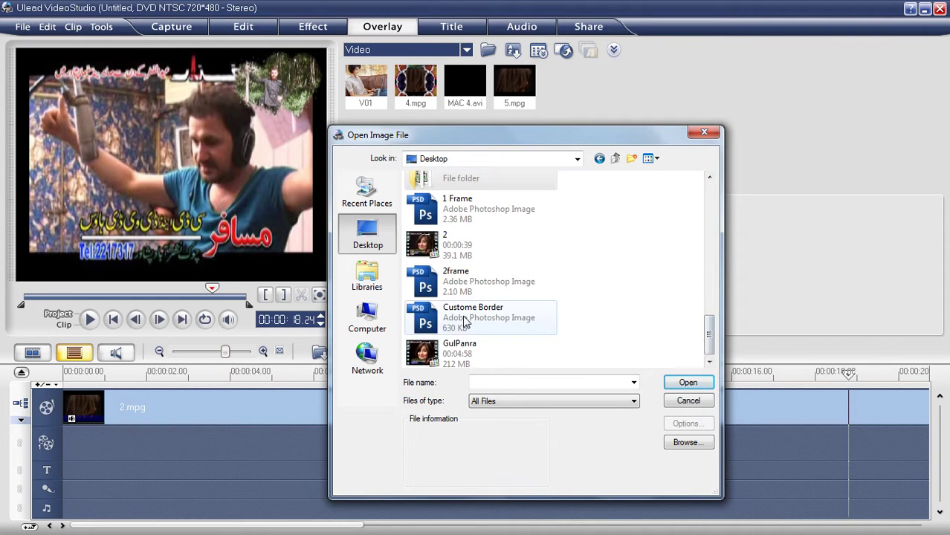
pyautogui.doubleClick(484, 339)
# - Extend the Custome Border.psd overlay to the end of the 2.mpg clip and stretch it to fill the whole preview frame
pyautogui.moveTo(188, 437); pyautogui.dragTo(692, 446)
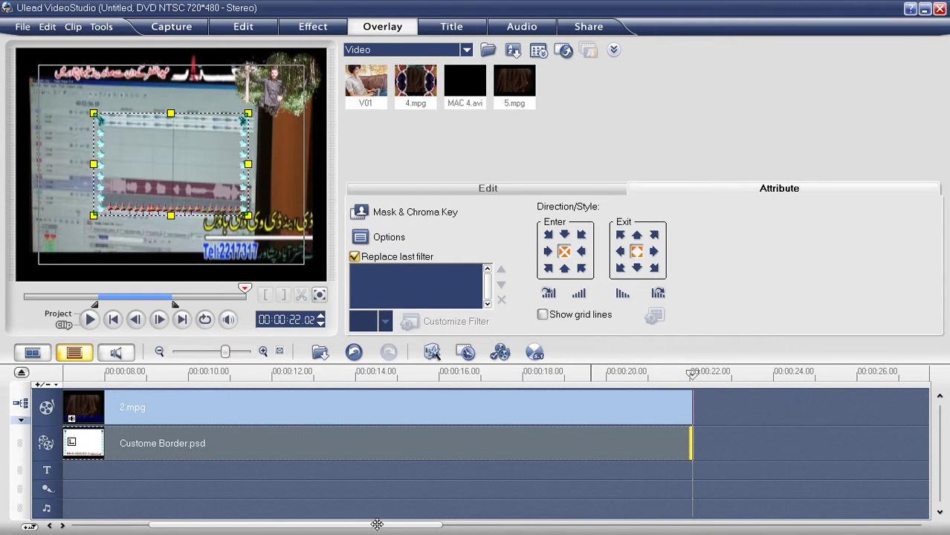
pyautogui.moveTo(378, 525); pyautogui.dragTo(143, 524)
pyautogui.moveTo(249, 113); pyautogui.dragTo(295, 67)
pyautogui.moveTo(86, 209); pyautogui.dragTo(19, 259)
pyautogui.moveTo(171, 258); pyautogui.dragTo(171, 280)
pyautogui.moveTo(35, 167); pyautogui.dragTo(6, 165)
pyautogui.moveTo(92, 172); pyautogui.dragTo(103, 172)
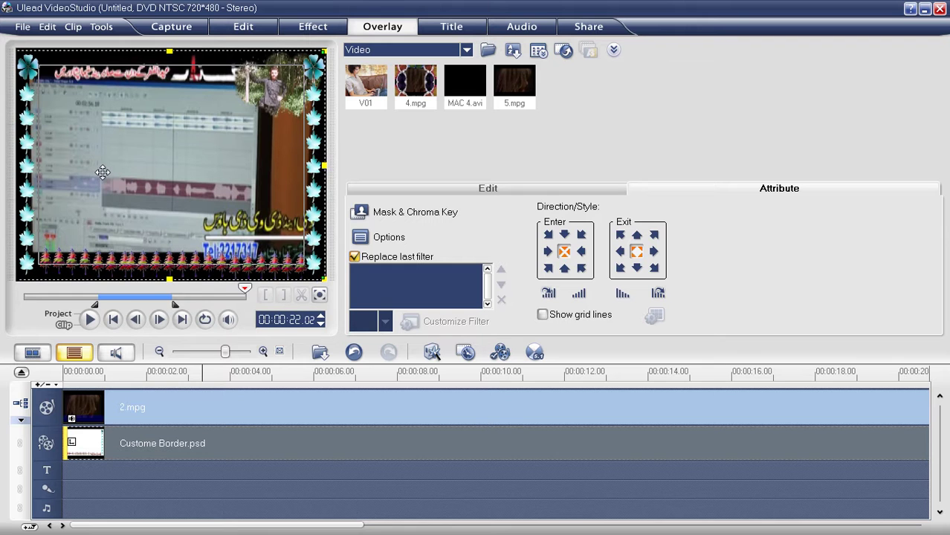
# - Play the project from the beginning to check the border over the video, then pause it
pyautogui.click(60, 314)
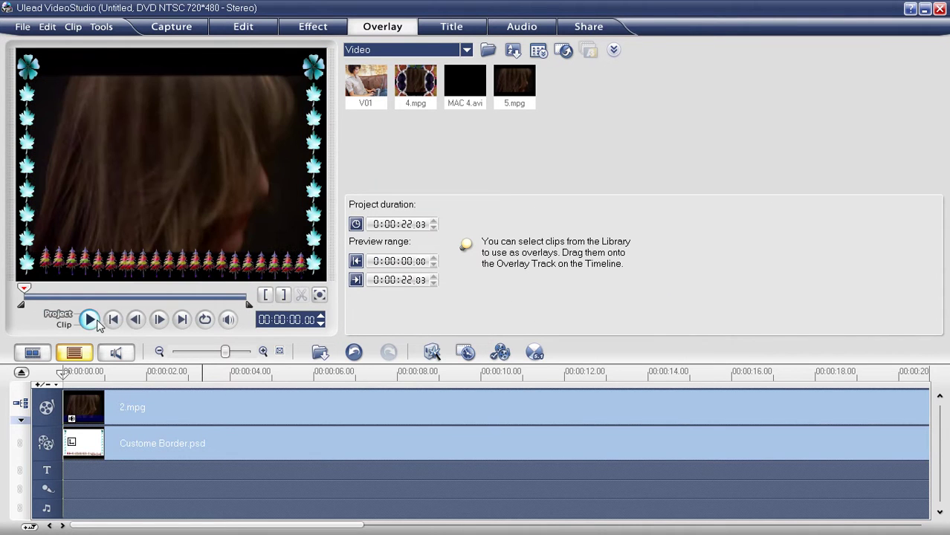
pyautogui.press('space')
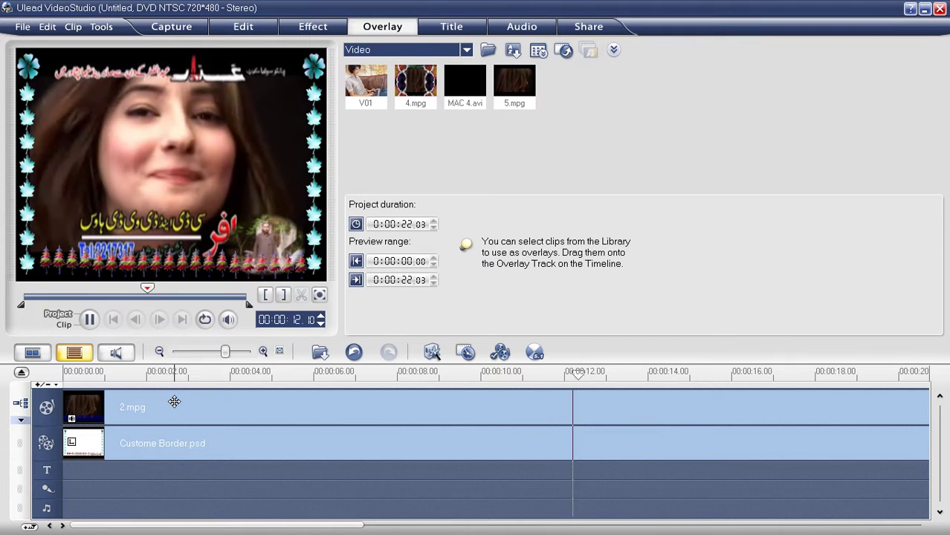
pyautogui.press('space')
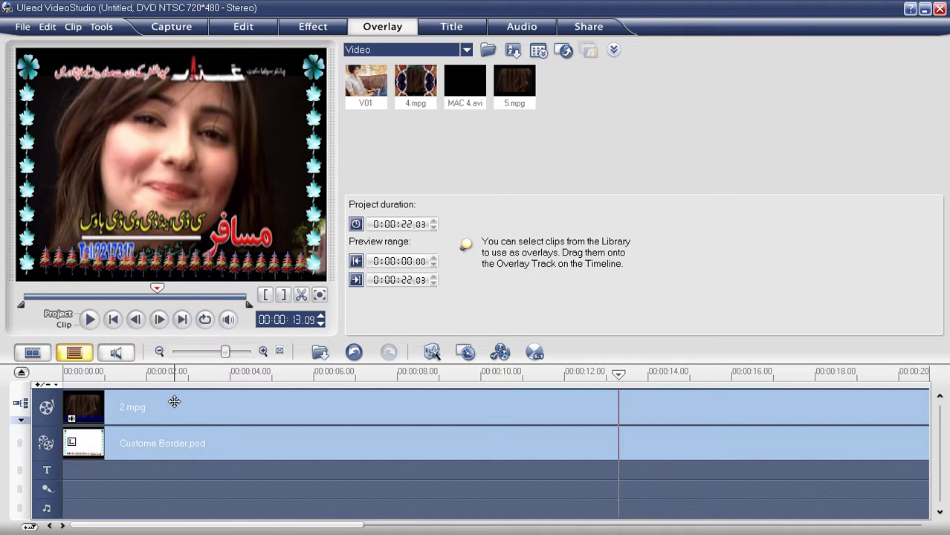
# - Launch Microsoft Word with a blank document, accepting the default user name and initials
pyautogui.press('super+r')
pyautogui.write('notepad')
pyautogui.press('Return')
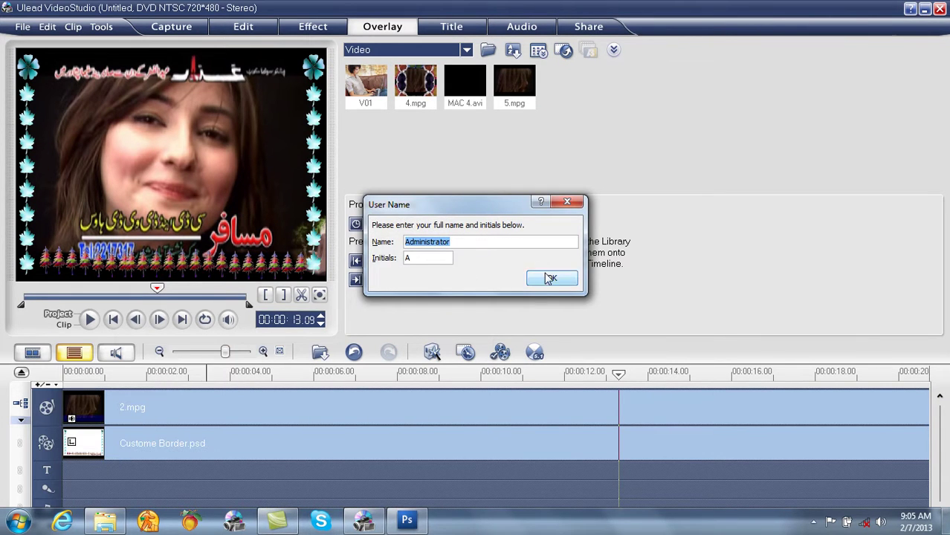
pyautogui.click(543, 278)
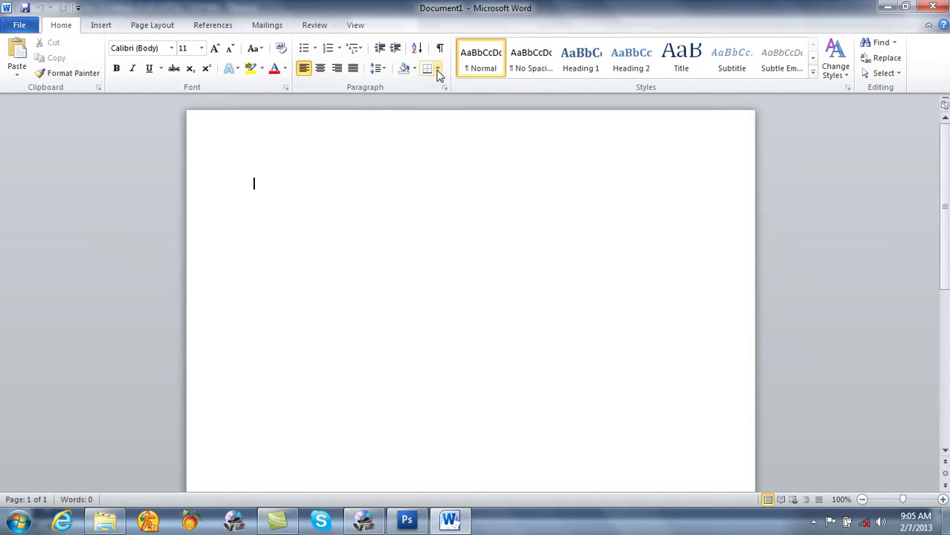
pyautogui.click(264, 305)
pyautogui.click(705, 381)
# - Apply a black art page border with ornamental square corners to the whole document
pyautogui.click(168, 26)
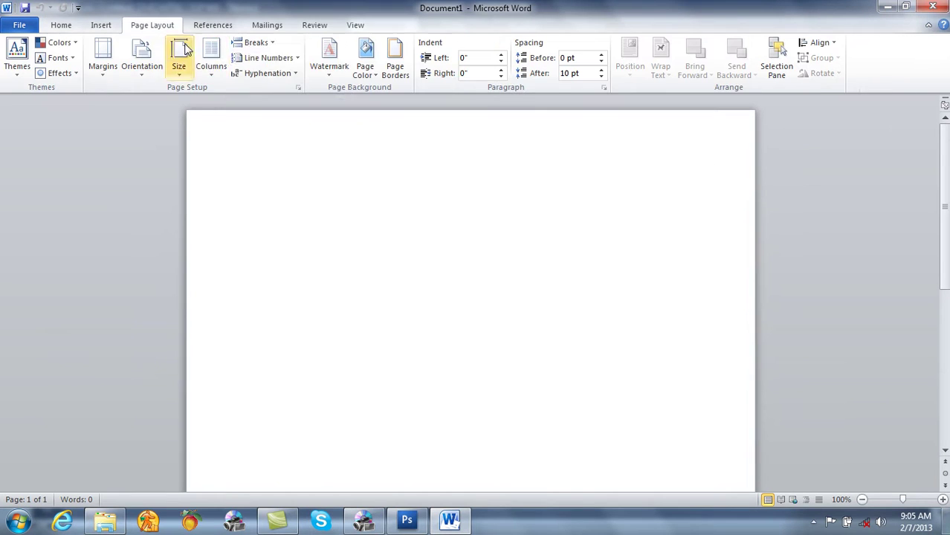
pyautogui.click(395, 65)
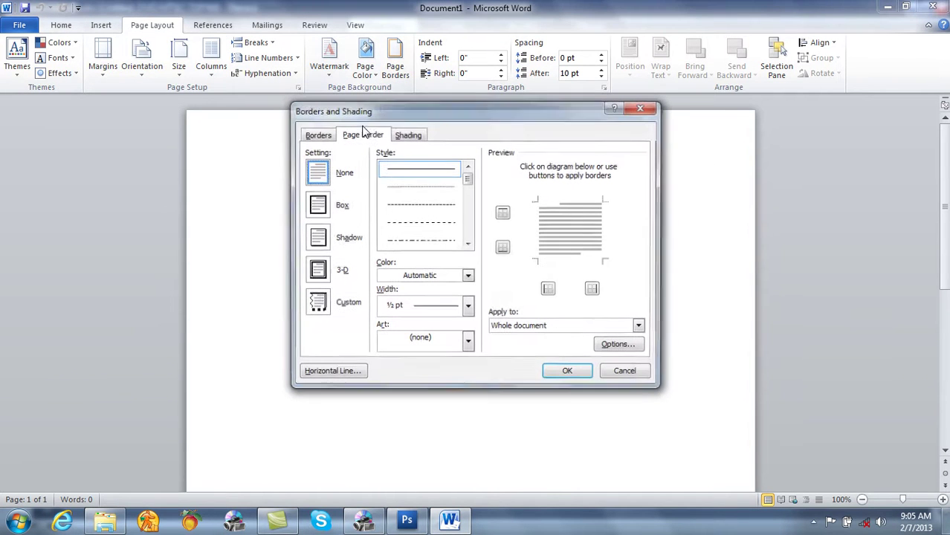
pyautogui.click(468, 342)
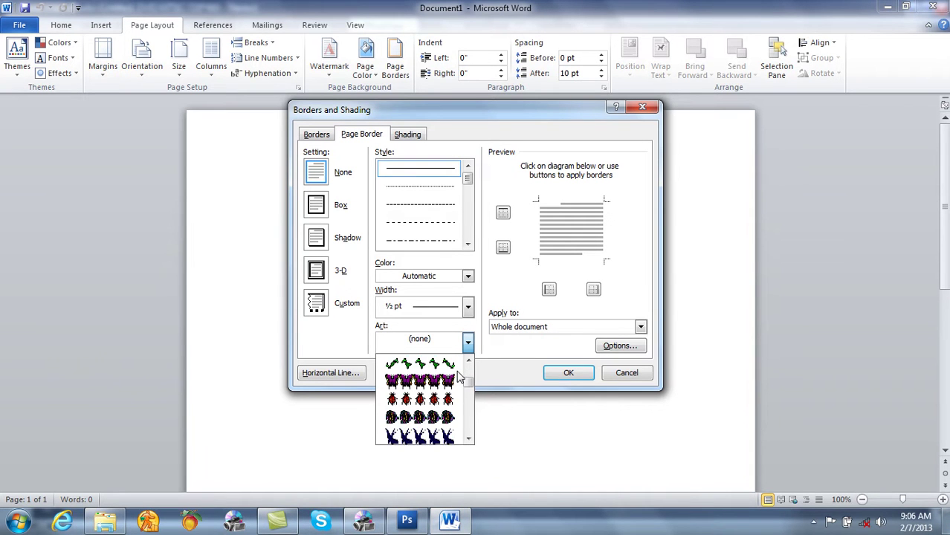
pyautogui.scroll(-6, 460, 379)
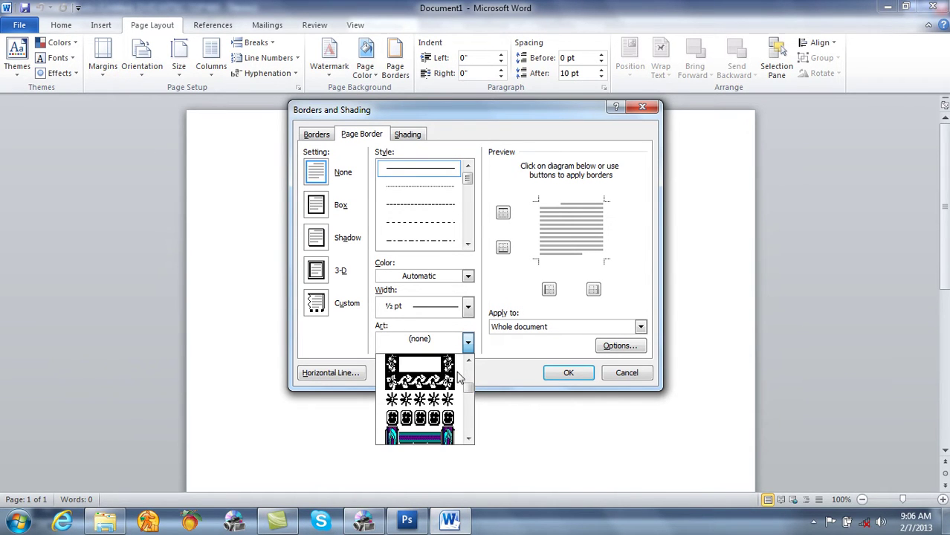
pyautogui.scroll(-5, 460, 378)
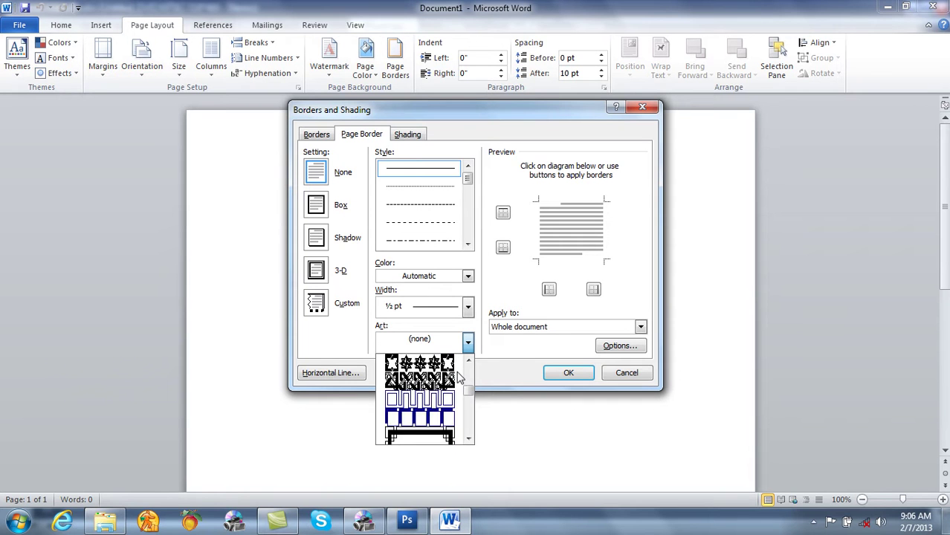
pyautogui.scroll(-6, 460, 378)
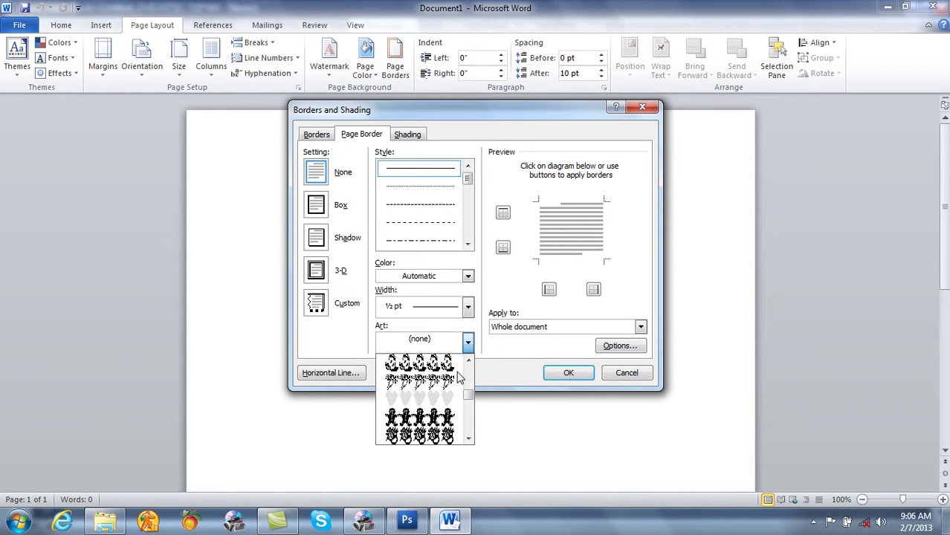
pyautogui.scroll(-6, 460, 378)
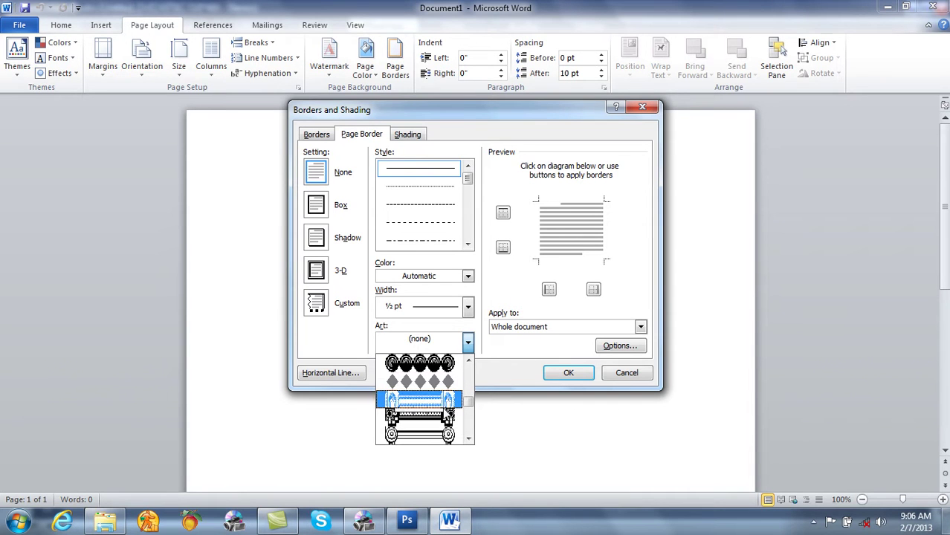
pyautogui.scroll(-1, 446, 421)
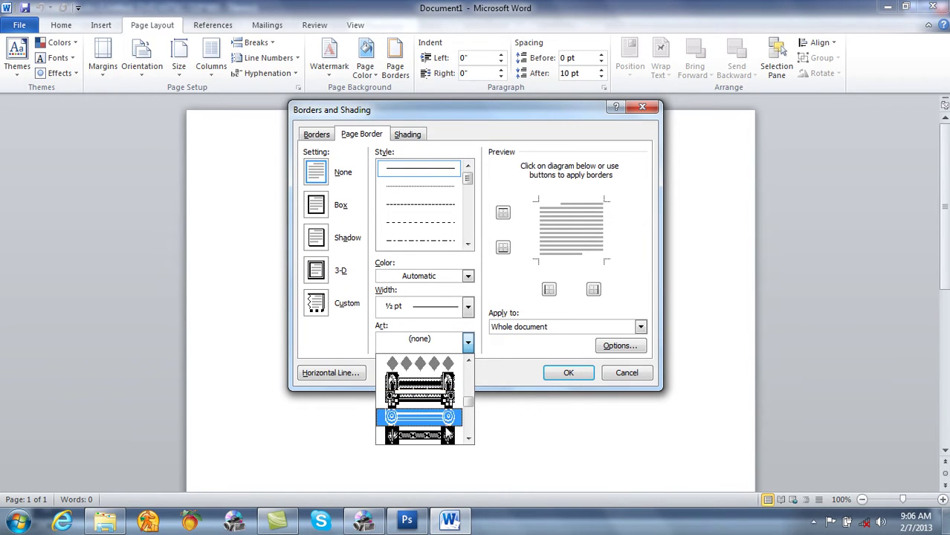
pyautogui.click(449, 400)
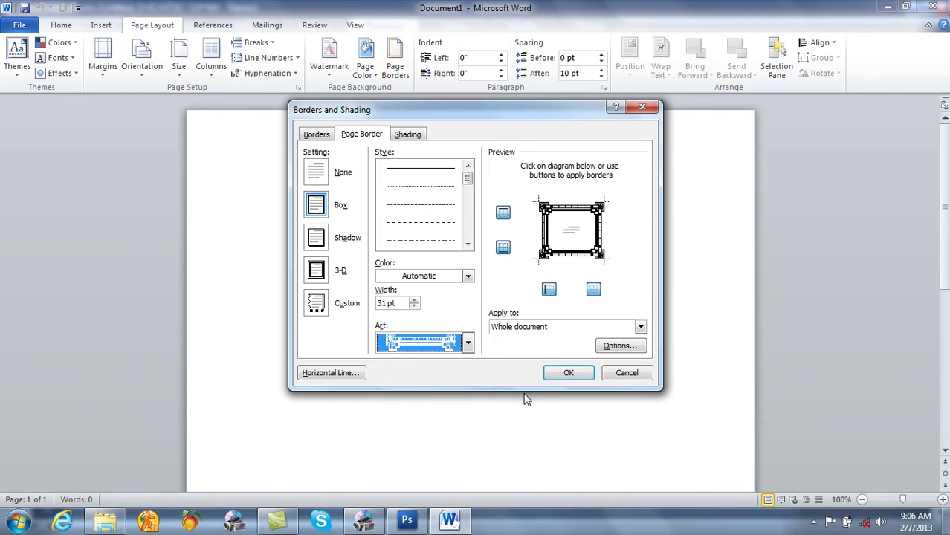
pyautogui.click(568, 373)
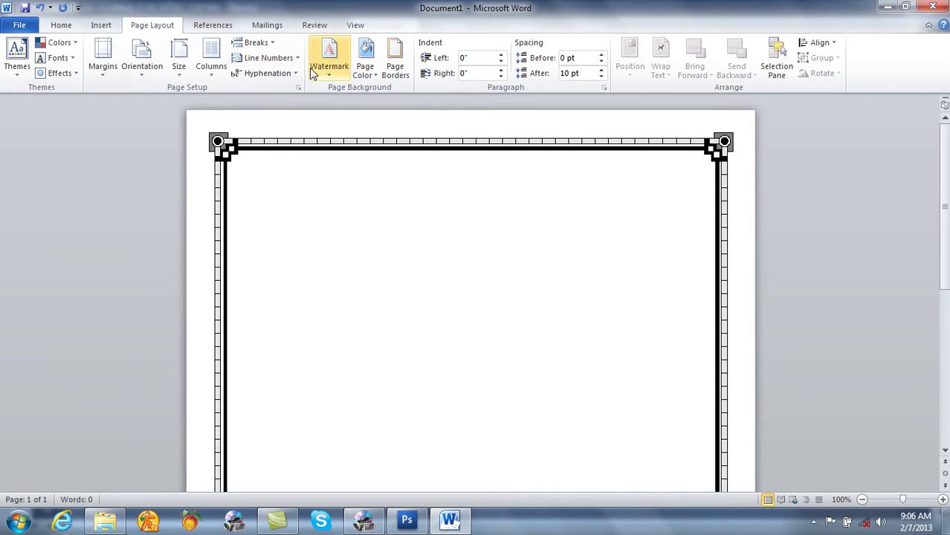
# - Review the width and color options for the page border, keeping the current settings
pyautogui.click(395, 67)
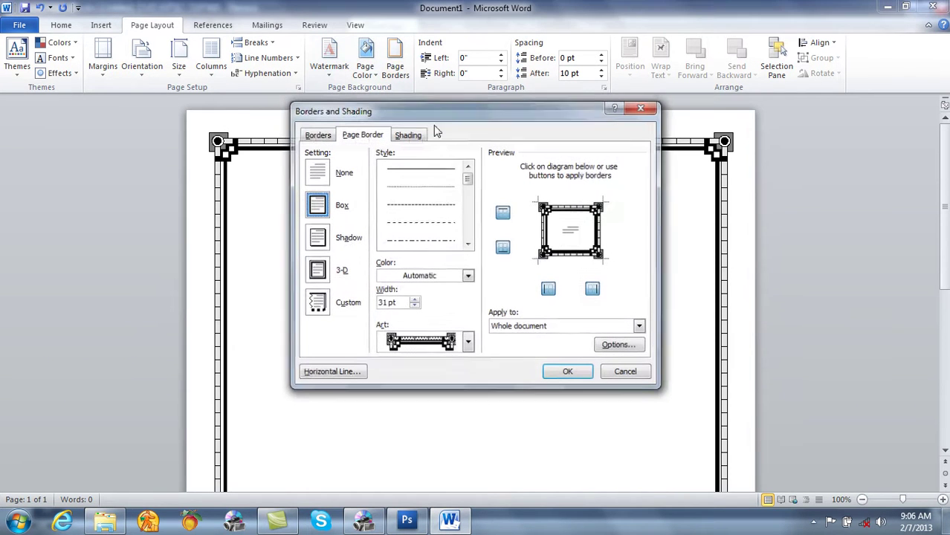
pyautogui.click(415, 300)
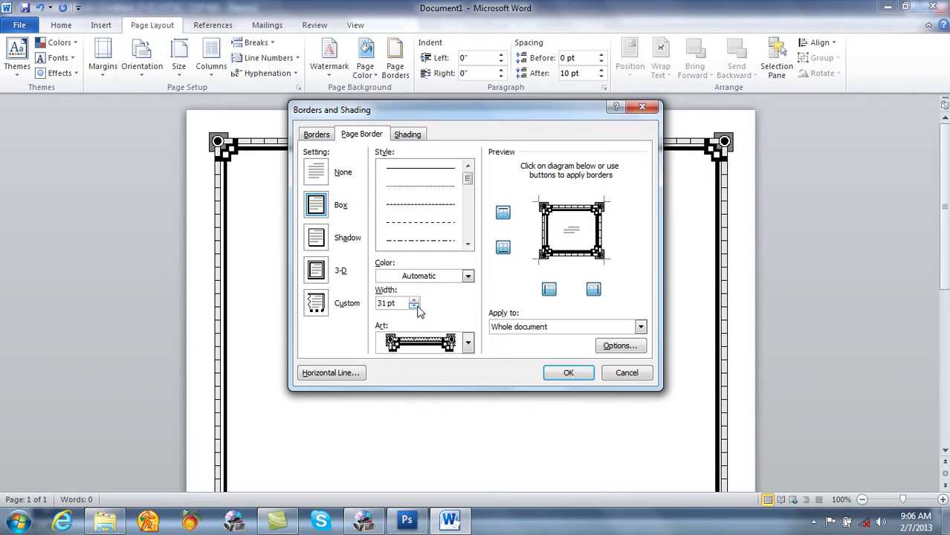
pyautogui.click(425, 280)
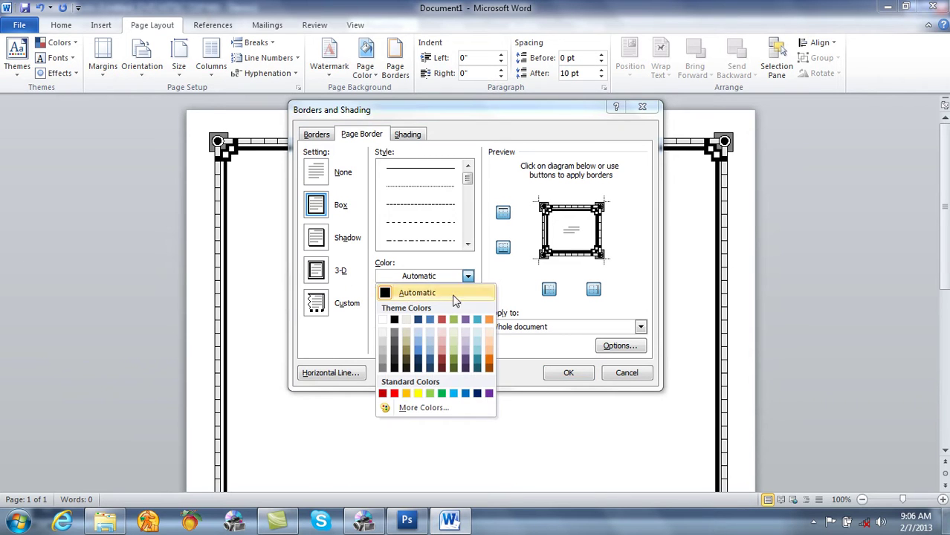
pyautogui.click(487, 276)
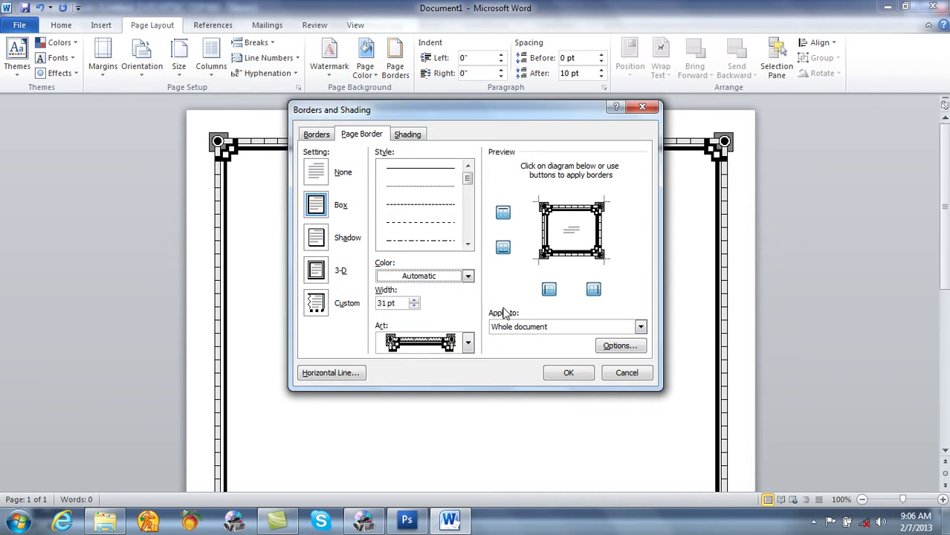
pyautogui.click(568, 373)
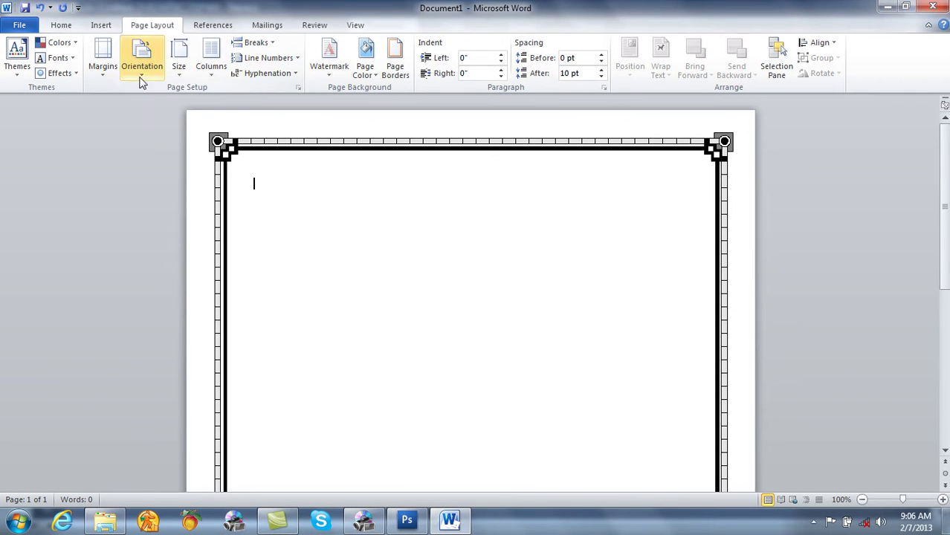
# - Change the bordered page to landscape orientation
pyautogui.click(142, 75)
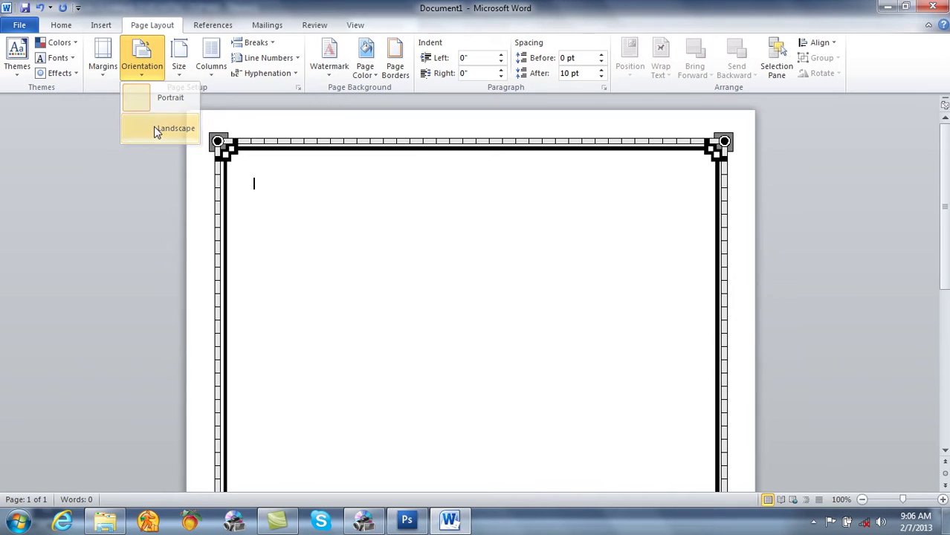
pyautogui.click(158, 130)
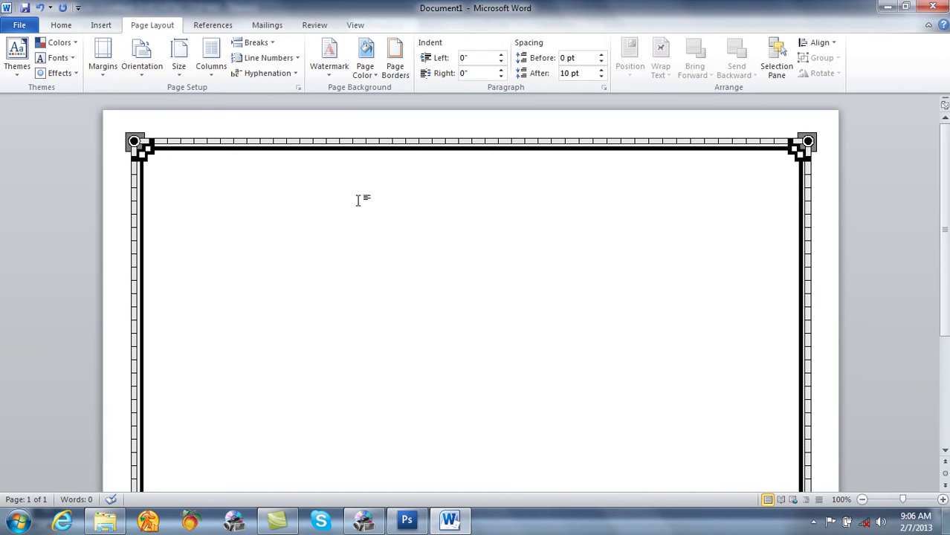
pyautogui.click(862, 500)
pyautogui.click(861, 499)
pyautogui.click(861, 500)
pyautogui.click(862, 500)
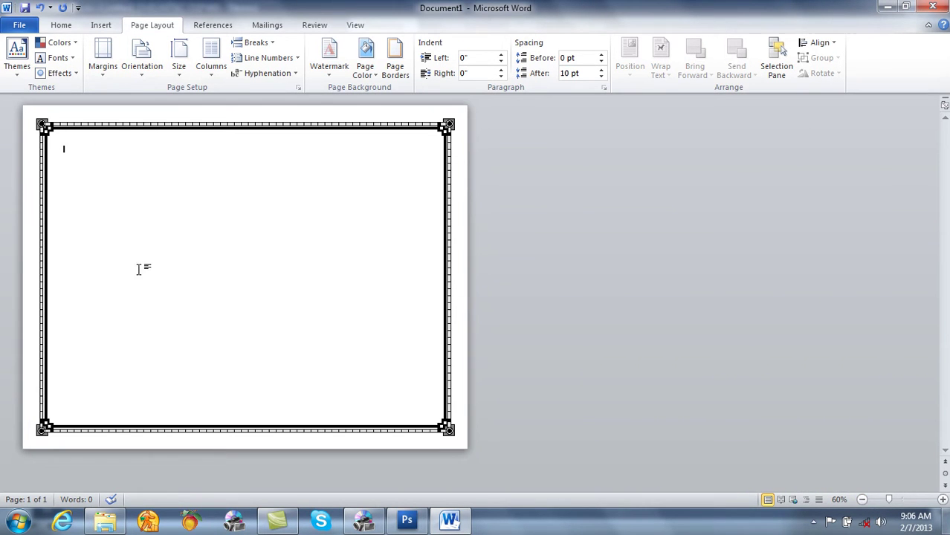
# - Publish the document to the Desktop as a PDF named Ms Word Frames
pyautogui.click(15, 26)
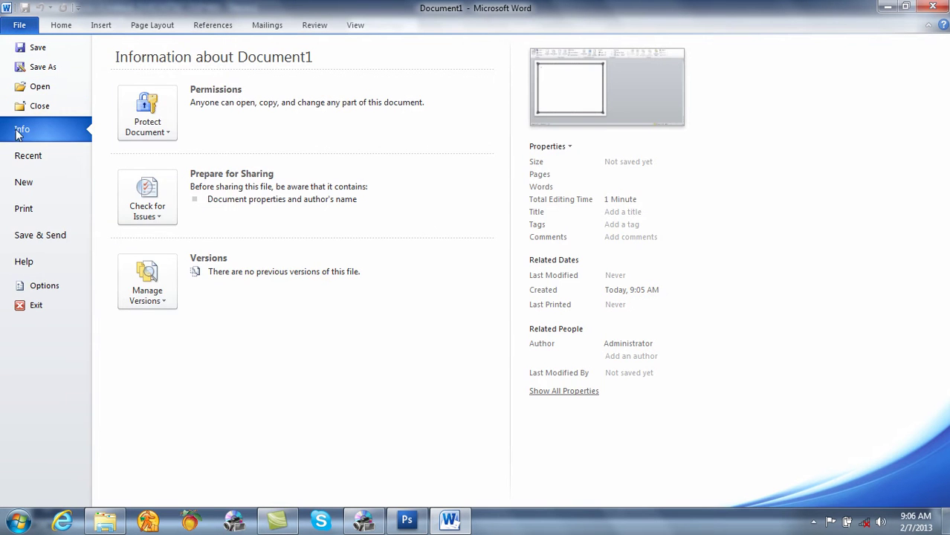
pyautogui.click(49, 235)
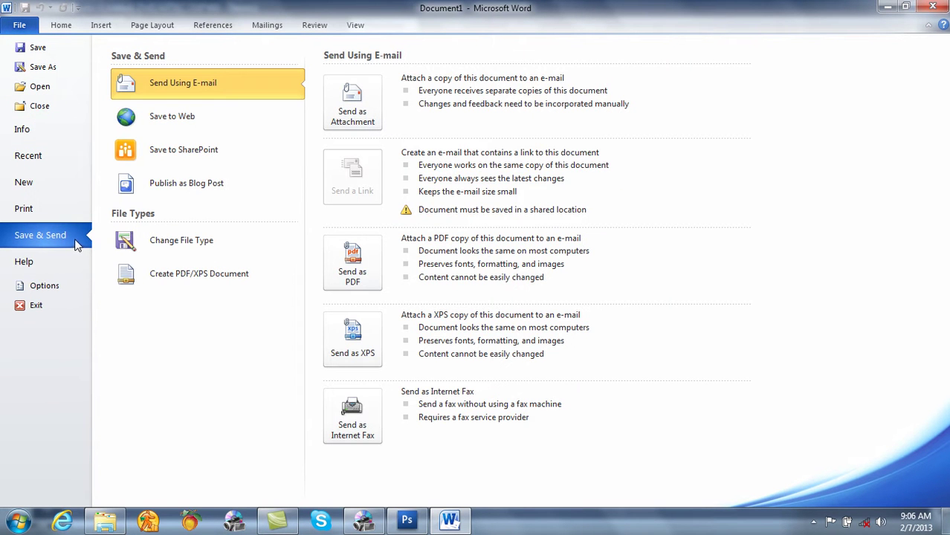
pyautogui.click(151, 277)
pyautogui.click(376, 186)
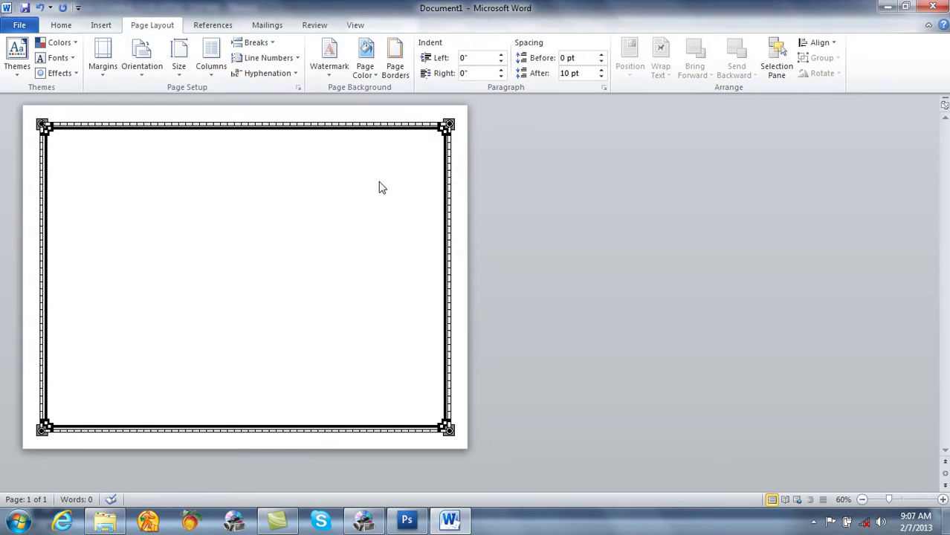
pyautogui.click(51, 124)
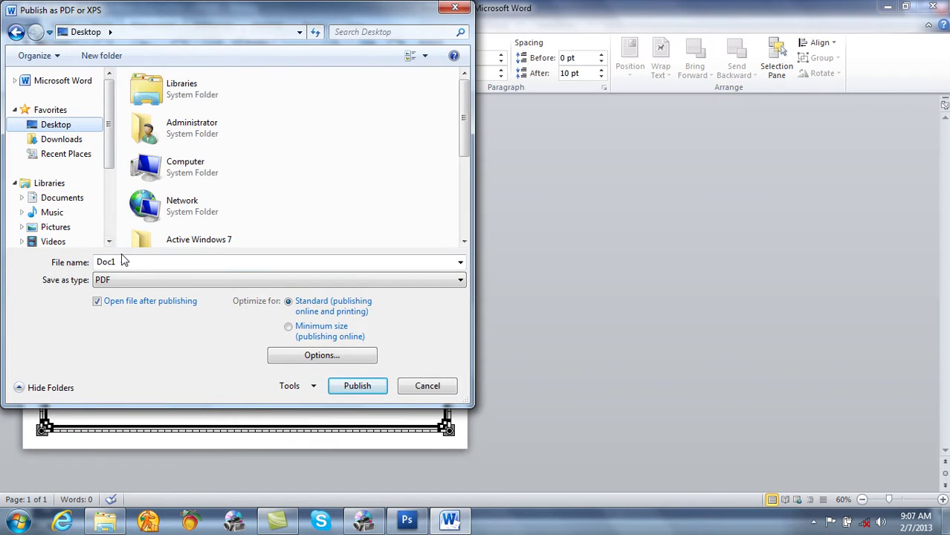
pyautogui.doubleClick(123, 263)
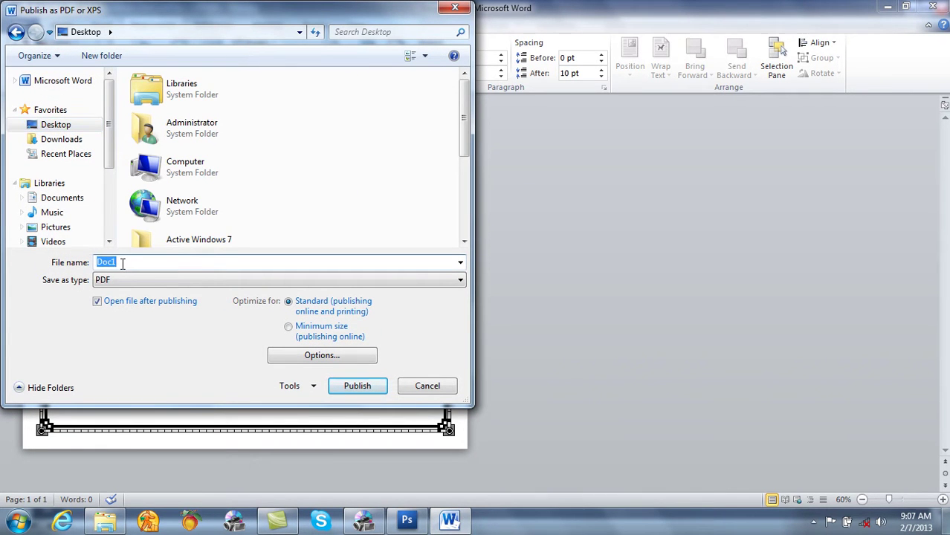
pyautogui.write('F')
pyautogui.press('BackSpace')
pyautogui.press('BackSpace')
pyautogui.click(357, 386)
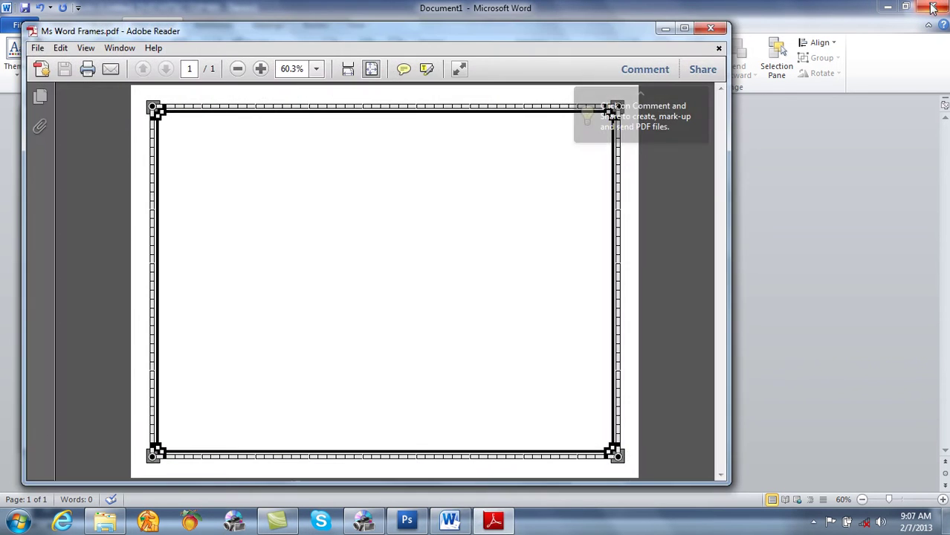
# - Close Word without saving Document1, and close the published PDF in Adobe Reader
pyautogui.click(933, 6)
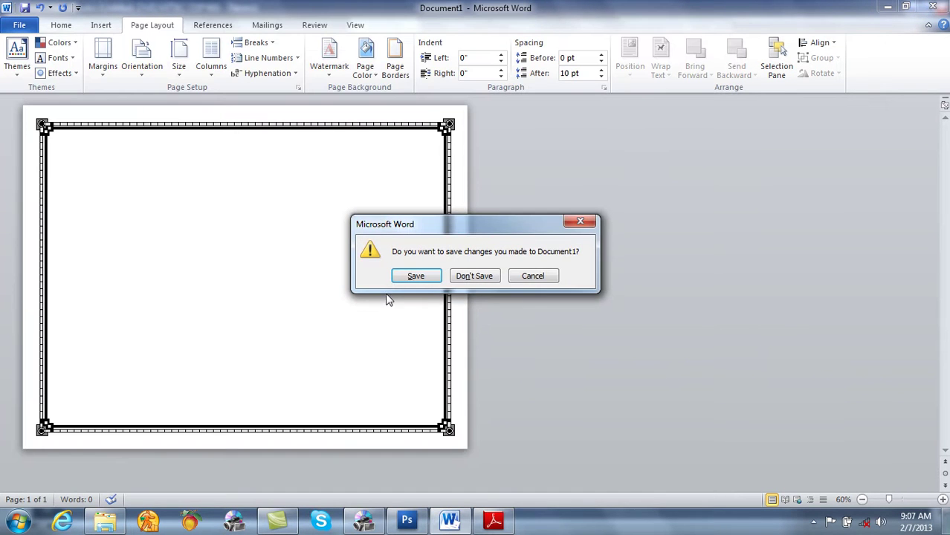
pyautogui.click(463, 275)
pyautogui.click(712, 39)
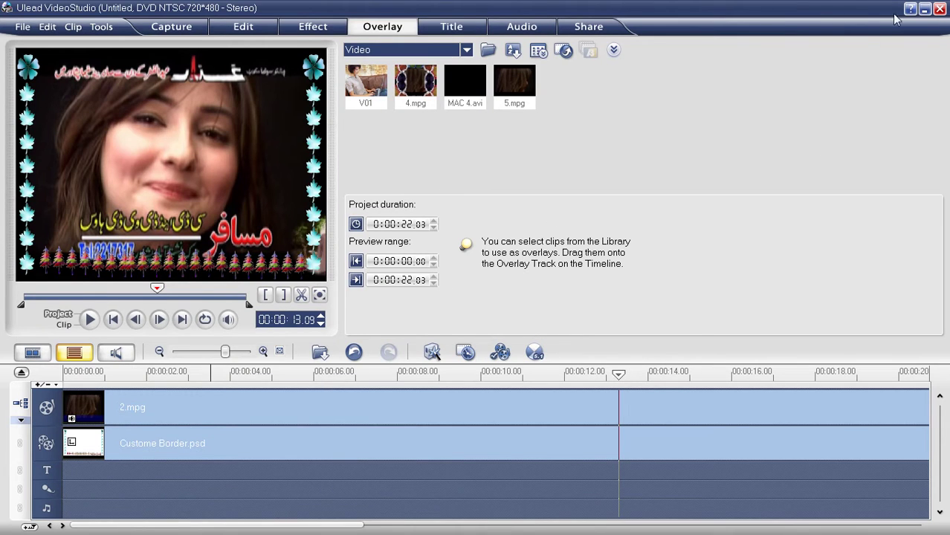
# - Switch to Photoshop and close the document still open there
pyautogui.click(936, 9)
pyautogui.click(406, 521)
pyautogui.click(540, 97)
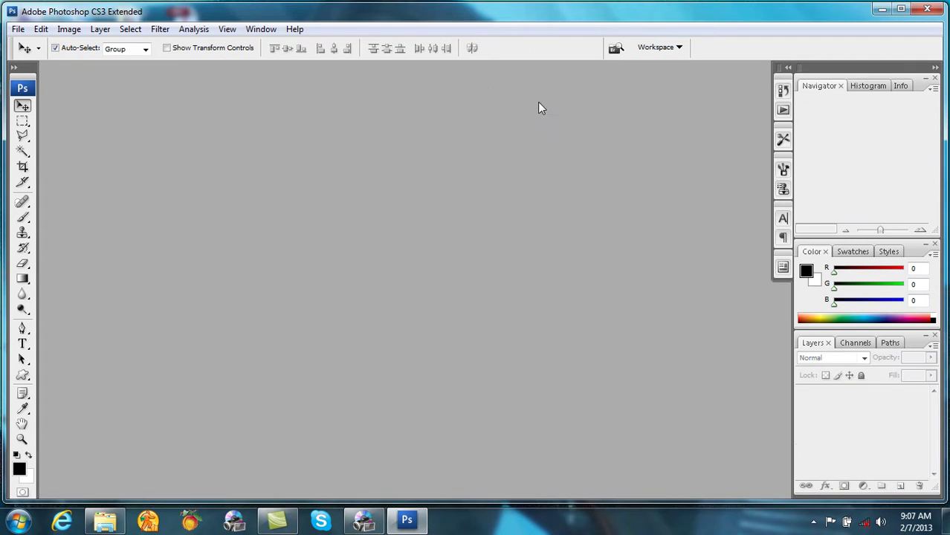
# - Open the Ms Word Frames PDF from the Desktop, importing its page at 300 pixels/inch in RGB Color
pyautogui.doubleClick(371, 238)
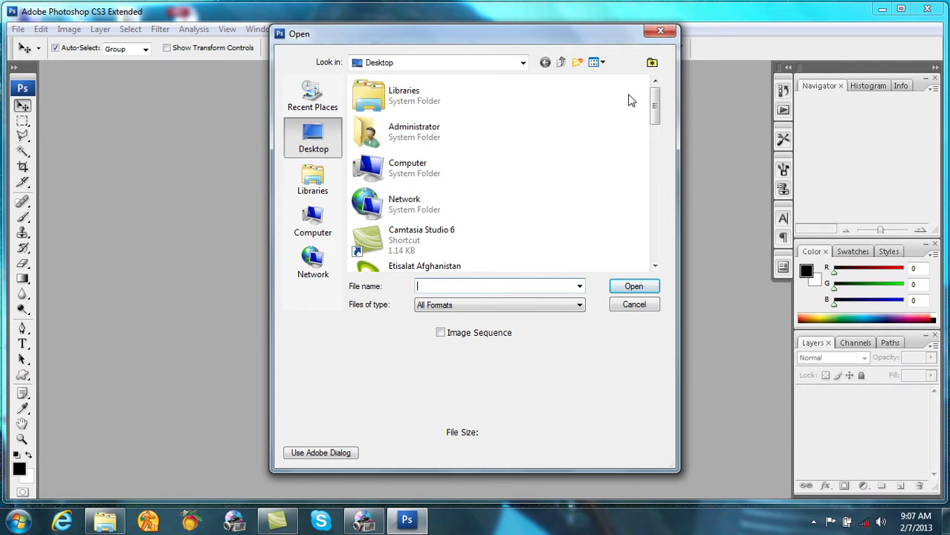
pyautogui.moveTo(657, 113); pyautogui.dragTo(649, 249)
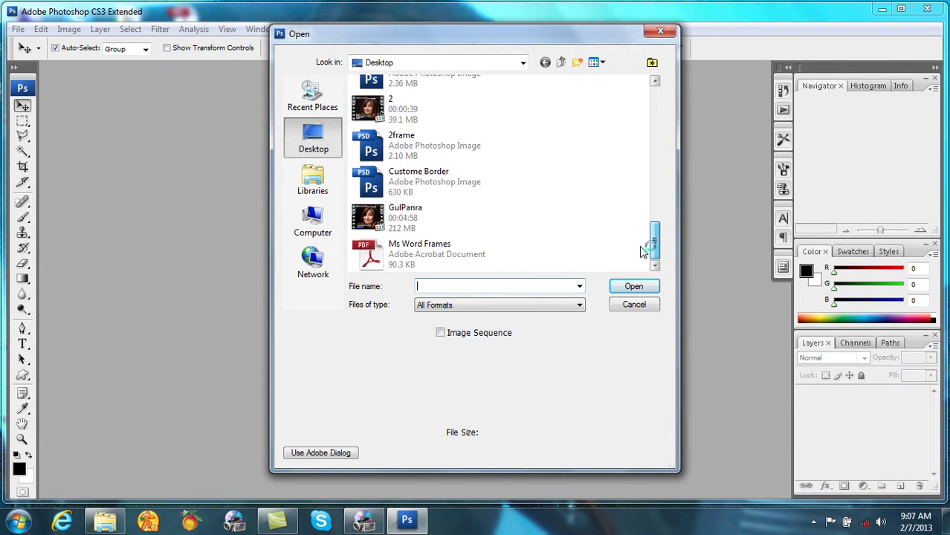
pyautogui.doubleClick(418, 256)
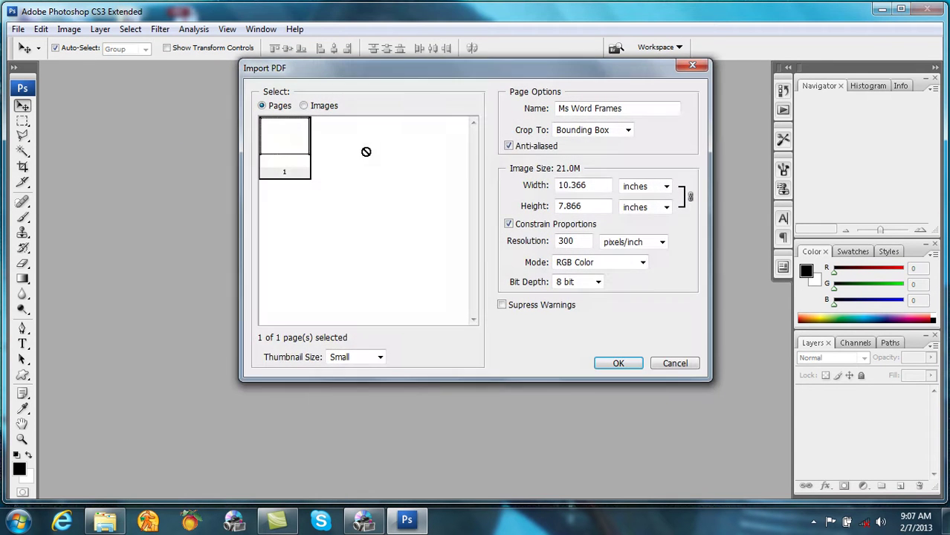
pyautogui.click(614, 363)
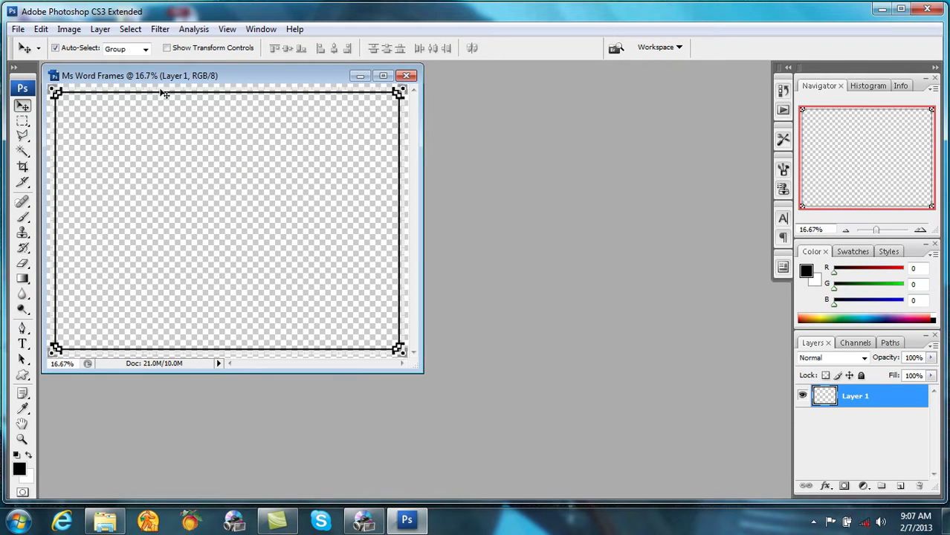
# - Nudge the border slightly to the right on its canvas and save it to the Desktop as Ms Word Frames in Photoshop format
pyautogui.moveTo(177, 78); pyautogui.dragTo(213, 86)
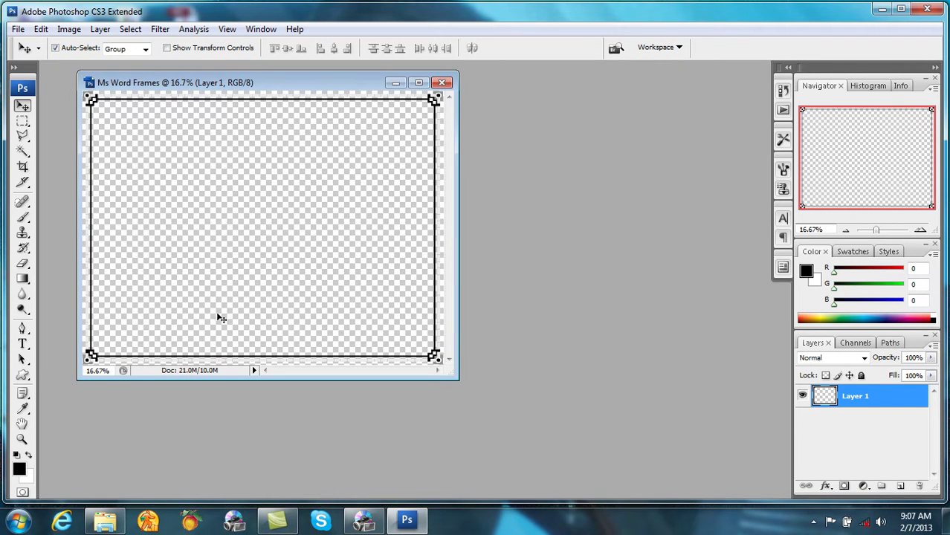
pyautogui.moveTo(88, 258)
pyautogui.mouseDown()
pyautogui.moveTo(104, 261)
pyautogui.moveTo(92, 259)
pyautogui.mouseUp()
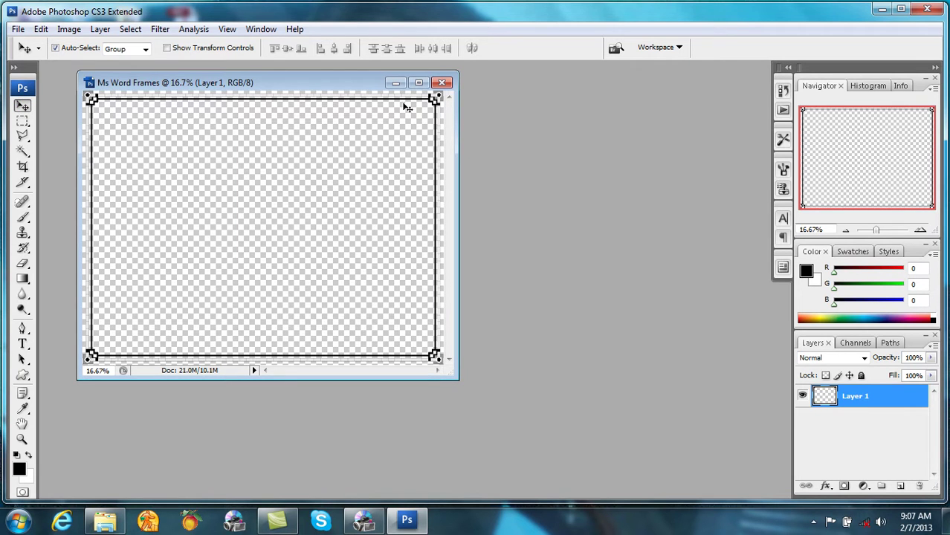
pyautogui.click(18, 29)
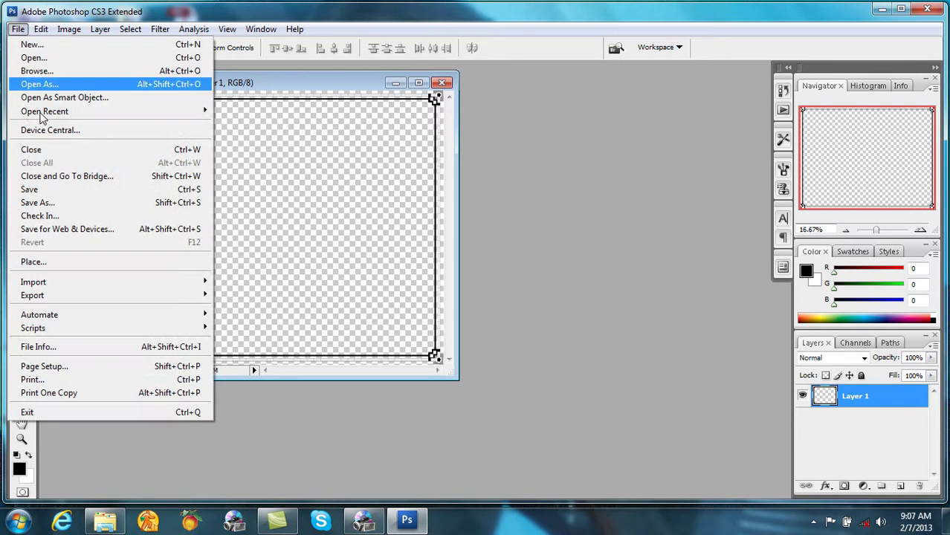
pyautogui.click(54, 203)
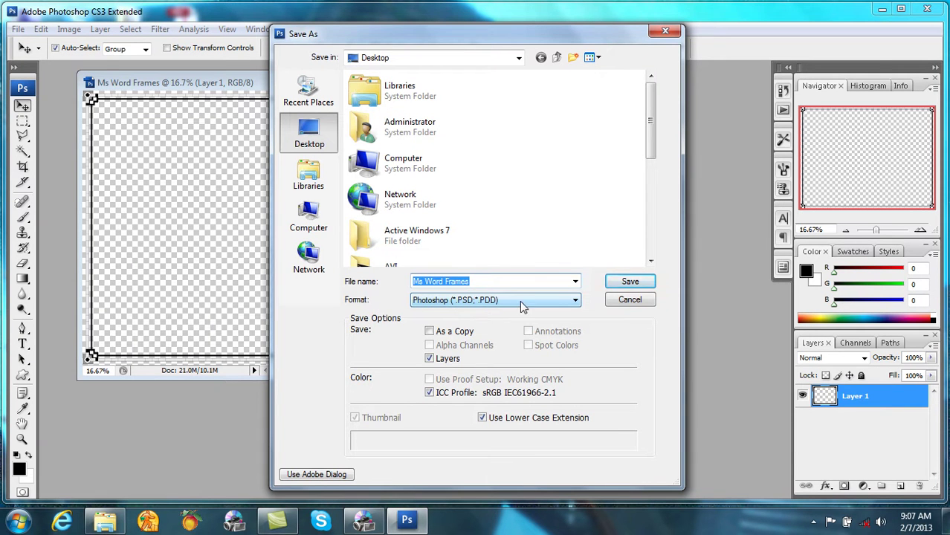
pyautogui.click(630, 282)
pyautogui.click(621, 164)
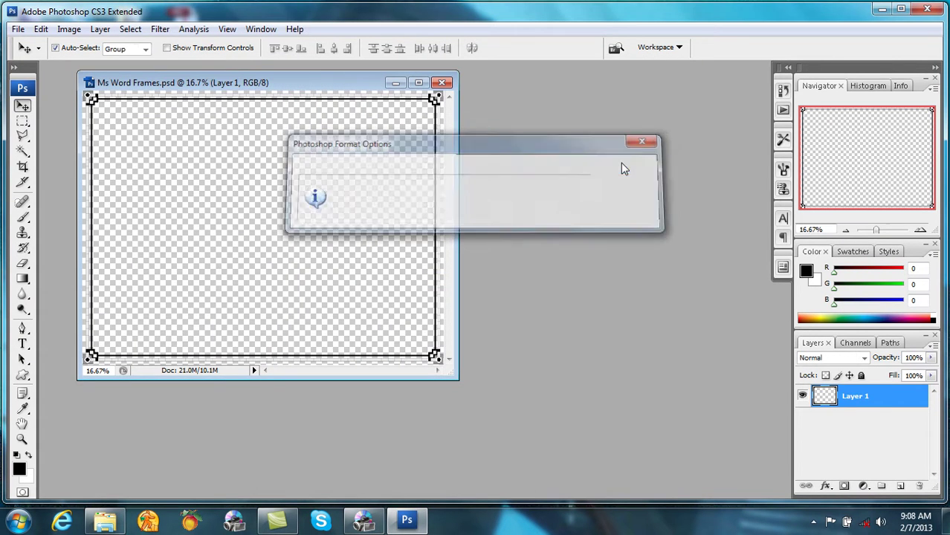
# - Switch to VideoStudio and delete the Custome Border.psd clip from the overlay track
pyautogui.click(881, 9)
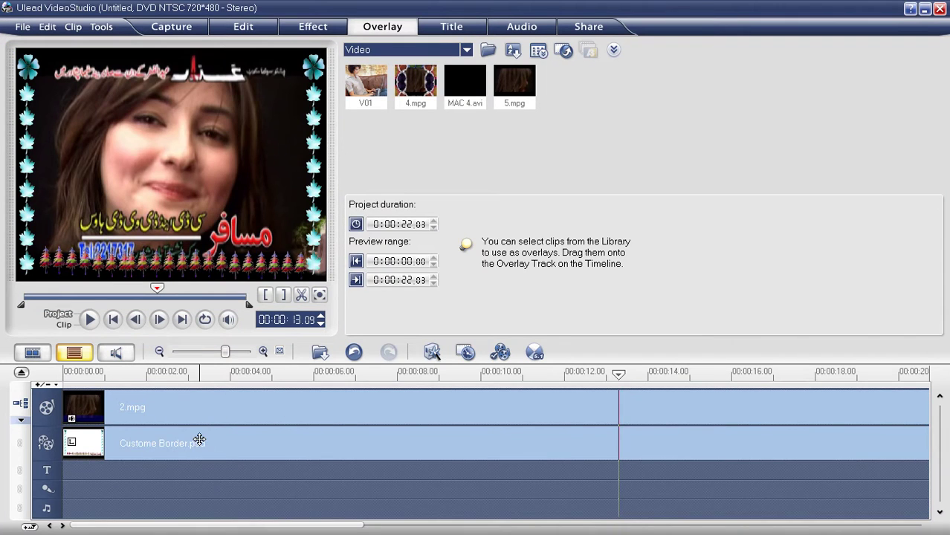
pyautogui.click(198, 440)
pyautogui.press('Delete')
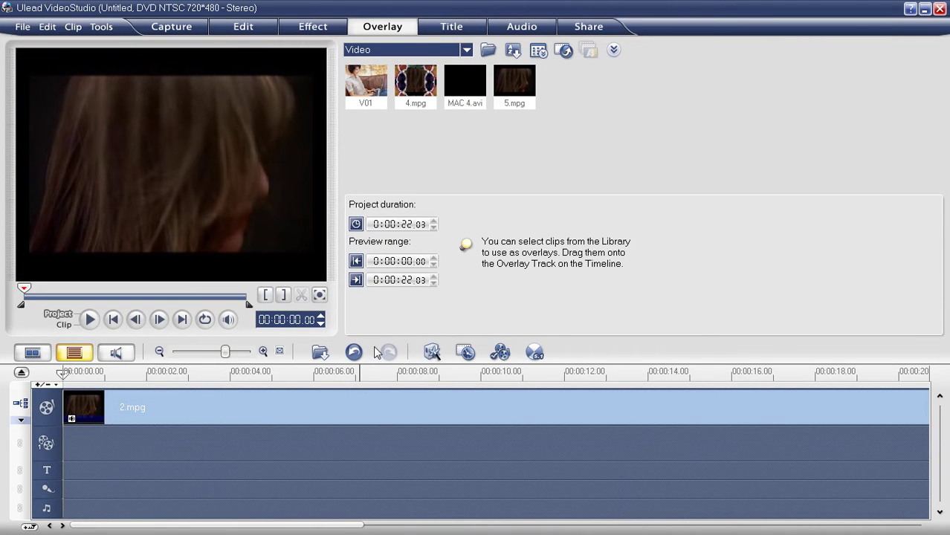
# - Insert the Ms Word Frames PSD image from the Desktop at the start of the overlay track
pyautogui.click(320, 352)
pyautogui.click(353, 401)
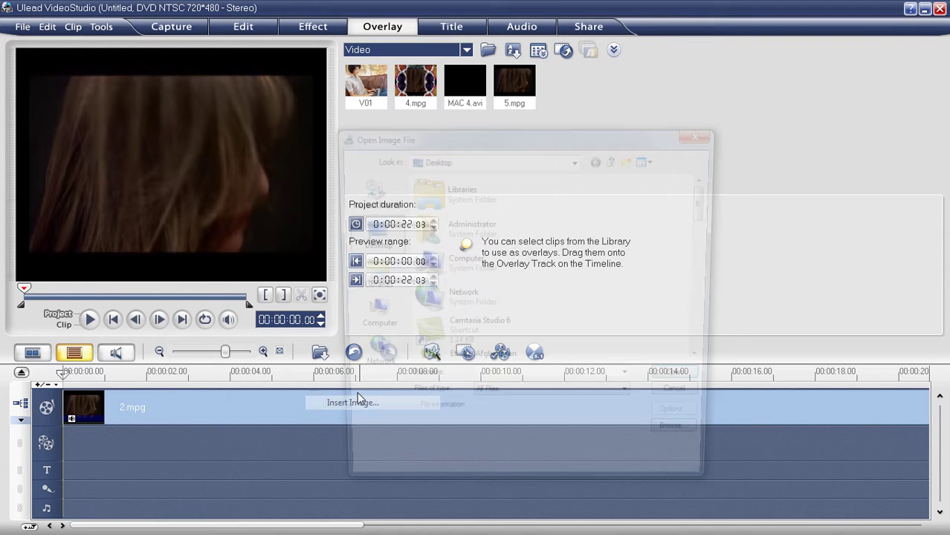
pyautogui.click(709, 358)
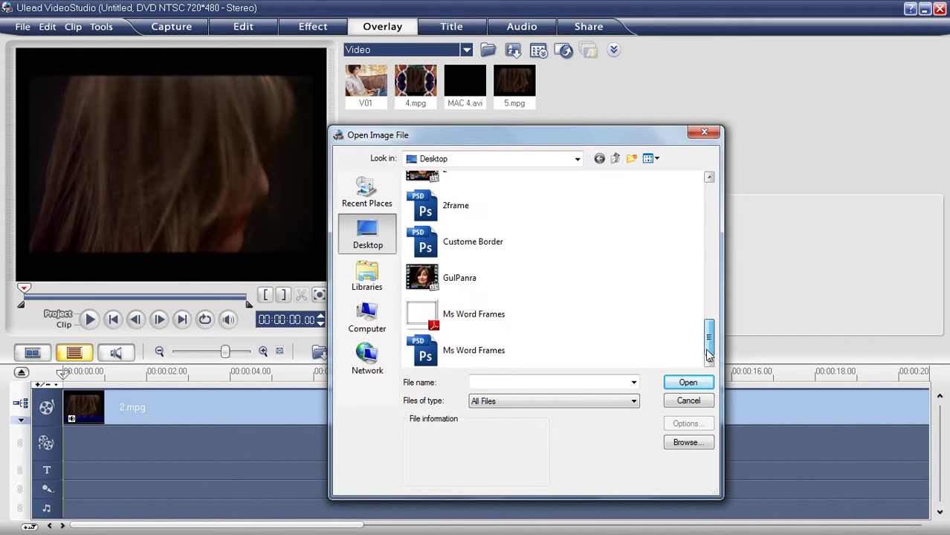
pyautogui.click(474, 352)
pyautogui.doubleClick(473, 353)
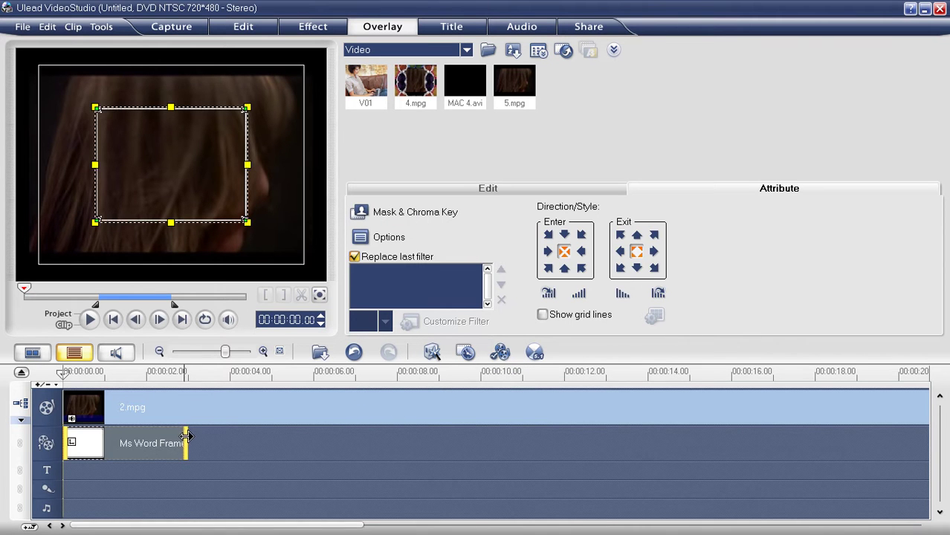
# - Extend the Ms Word Frames.psd overlay to the end of the 2.mpg clip and stretch it to fill the preview frame
pyautogui.moveTo(187, 435); pyautogui.dragTo(695, 439)
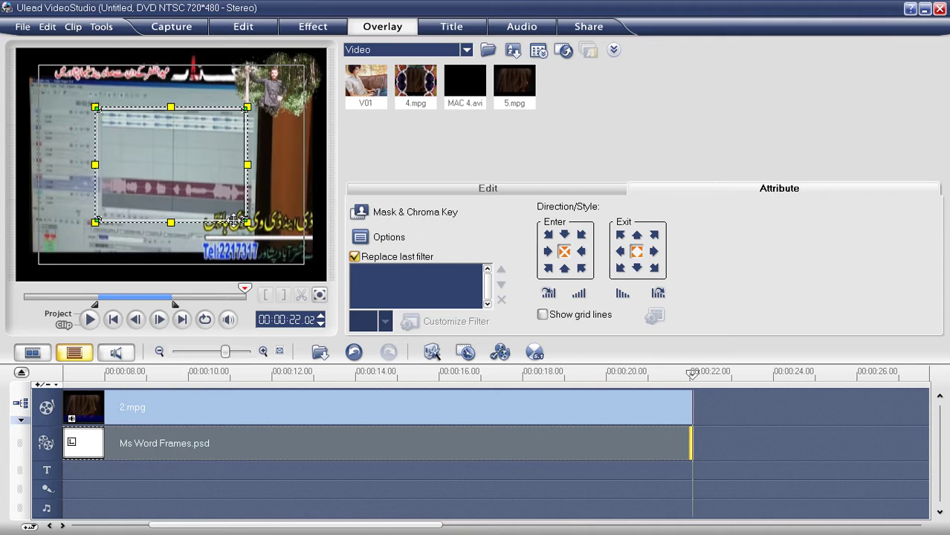
pyautogui.moveTo(246, 222); pyautogui.dragTo(318, 275)
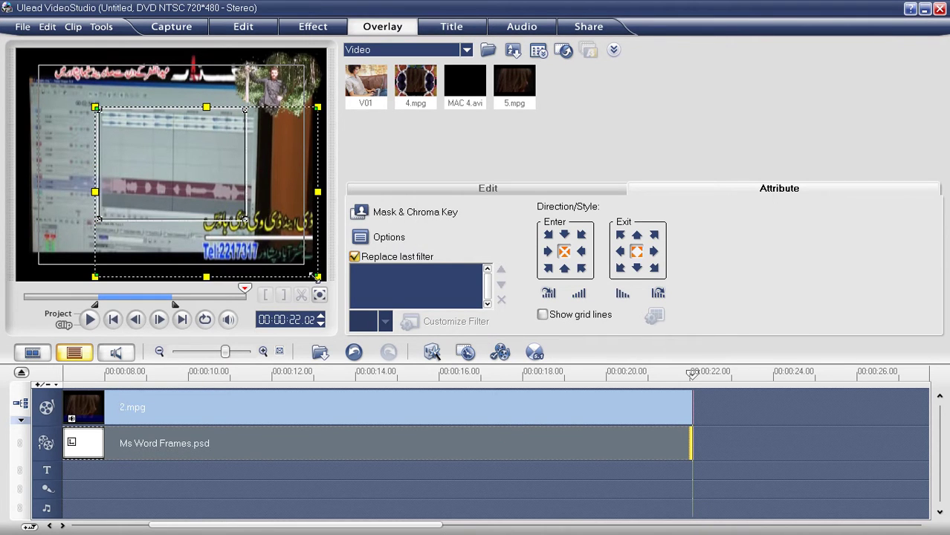
pyautogui.moveTo(95, 106); pyautogui.dragTo(18, 53)
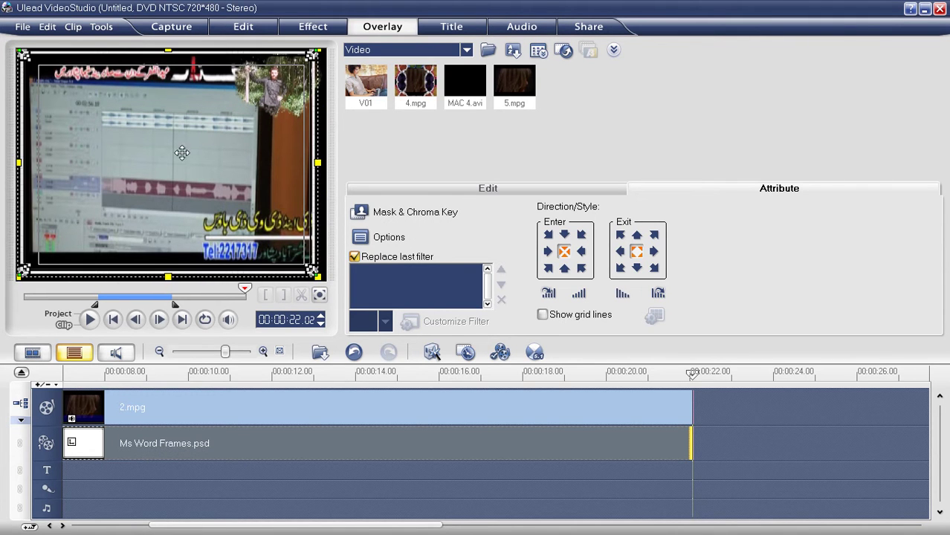
pyautogui.moveTo(308, 162); pyautogui.dragTo(322, 160)
pyautogui.moveTo(169, 274)
pyautogui.mouseDown()
pyautogui.moveTo(169, 283)
pyautogui.moveTo(159, 276)
pyautogui.mouseUp()
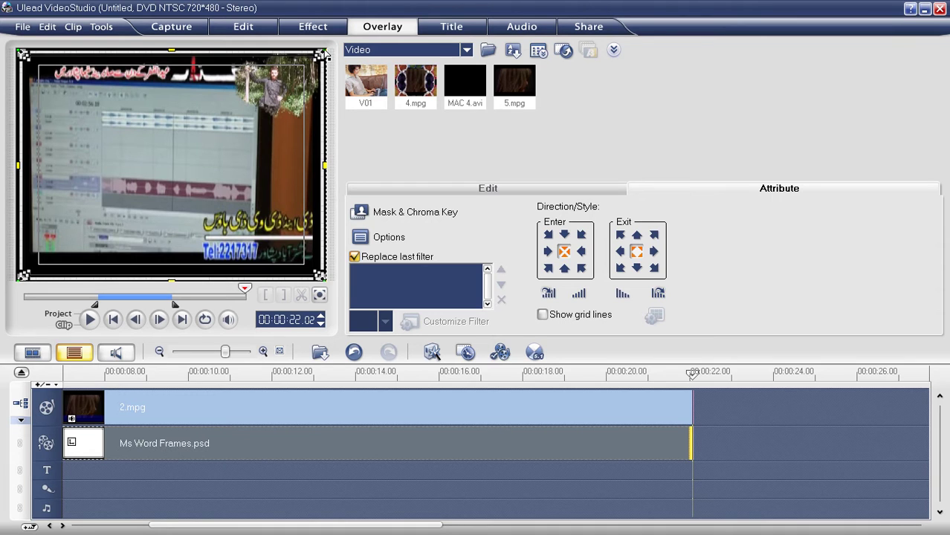
pyautogui.moveTo(322, 51); pyautogui.dragTo(321, 54)
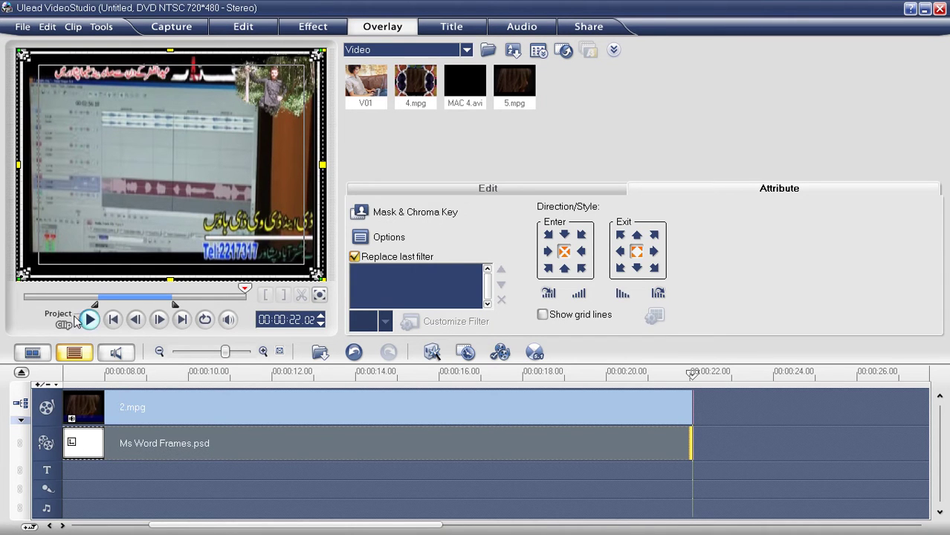
# - Play the whole project from the beginning to check the Word frame over the video, then pause it
pyautogui.click(60, 314)
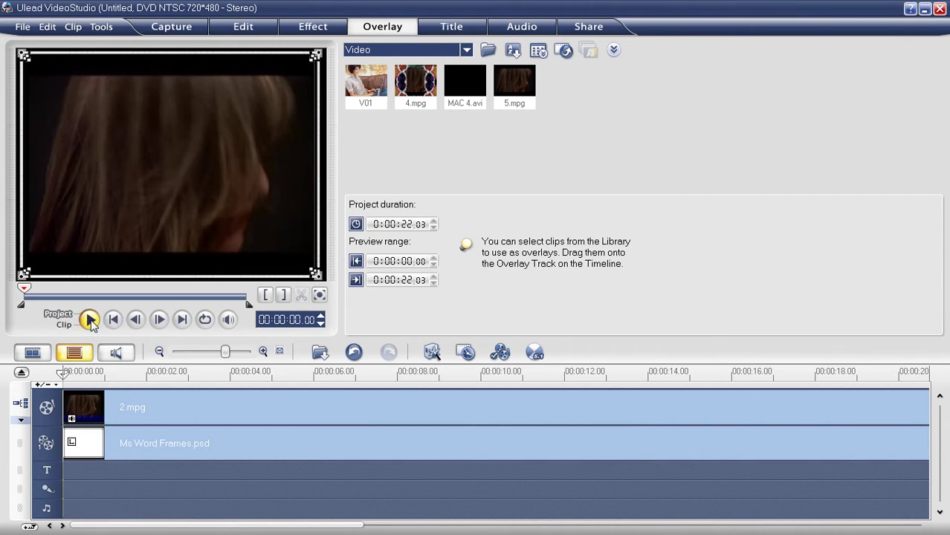
pyautogui.press('space')
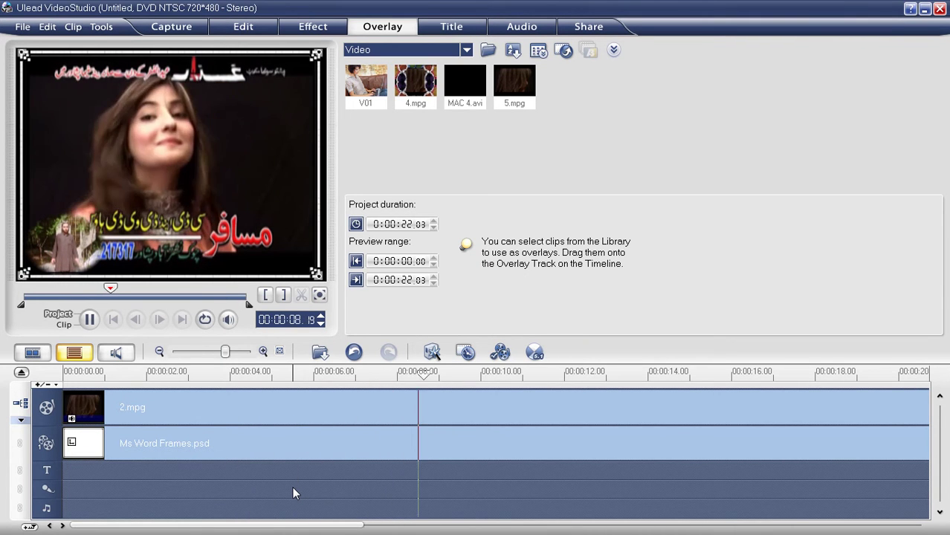
pyautogui.press('space')
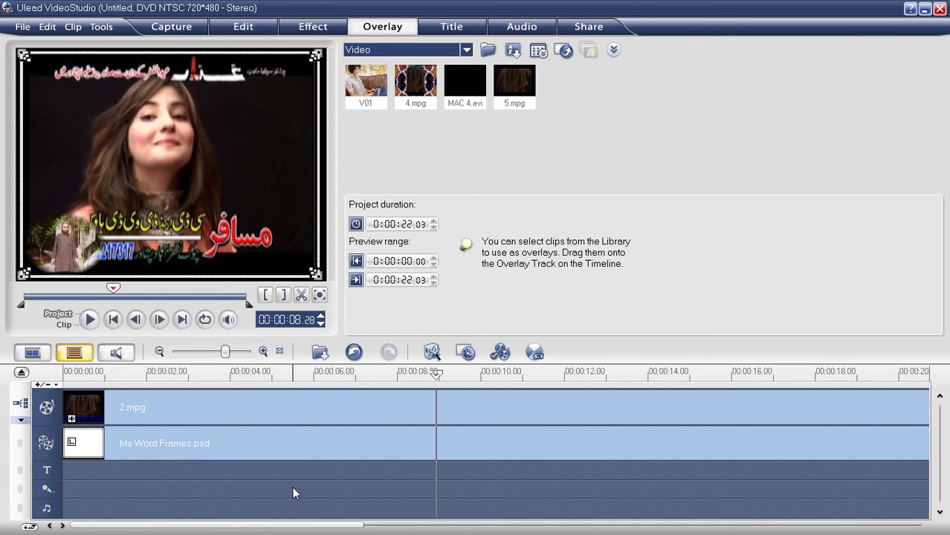